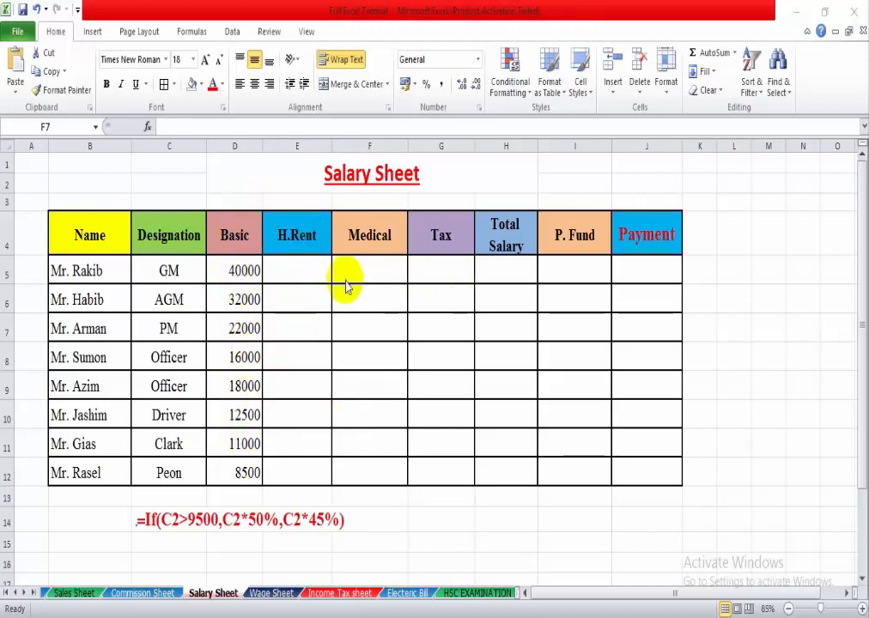
# Enter the house rent formula =IF(D5>8500,D5*50%,D5*45%) in cell E5
pyautogui.click(301, 273)
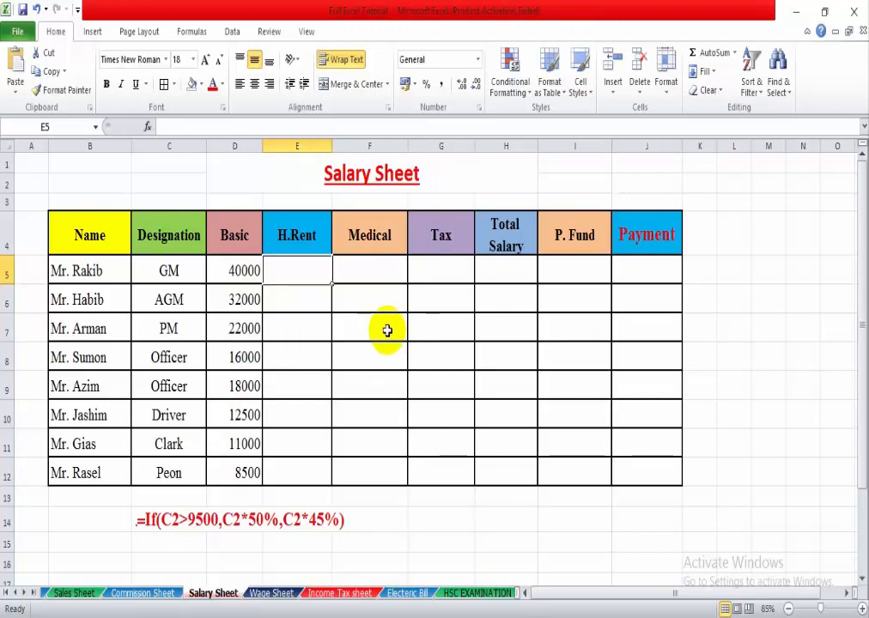
pyautogui.write('=')
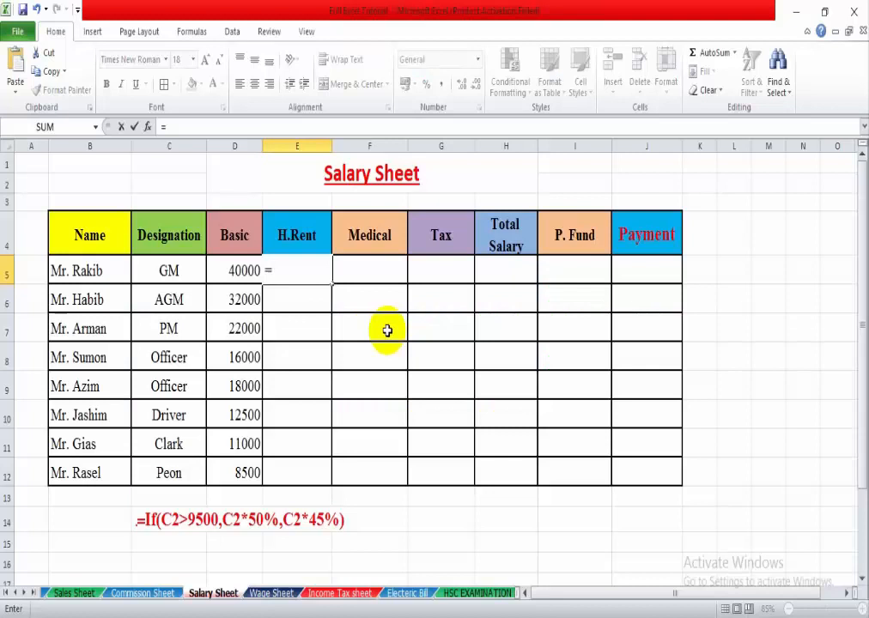
pyautogui.write('I')
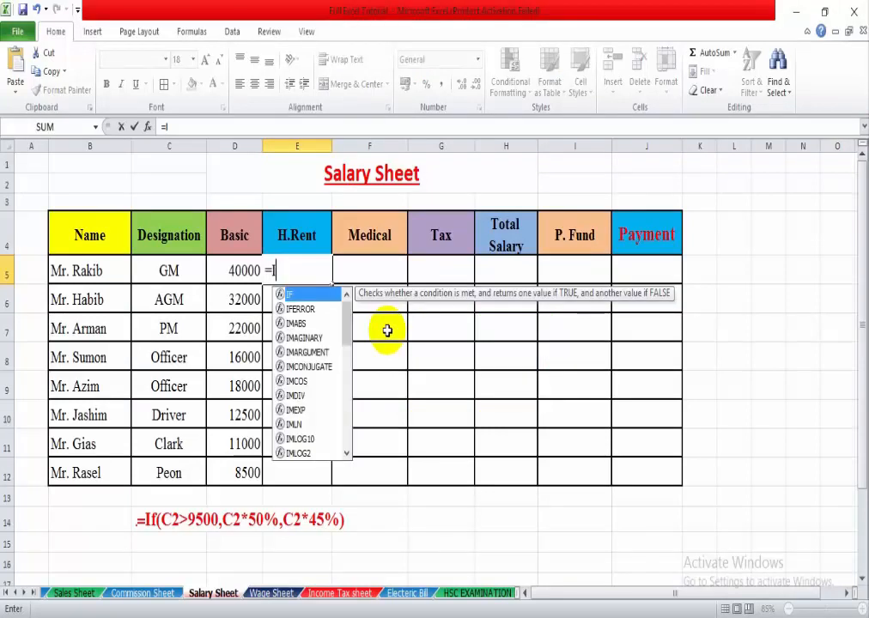
pyautogui.write('F(')
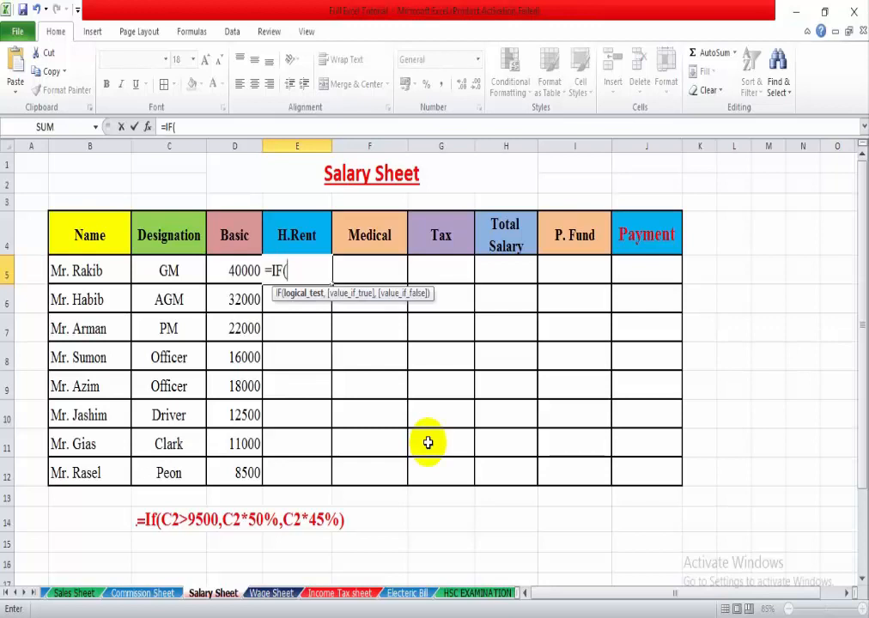
pyautogui.write('D')
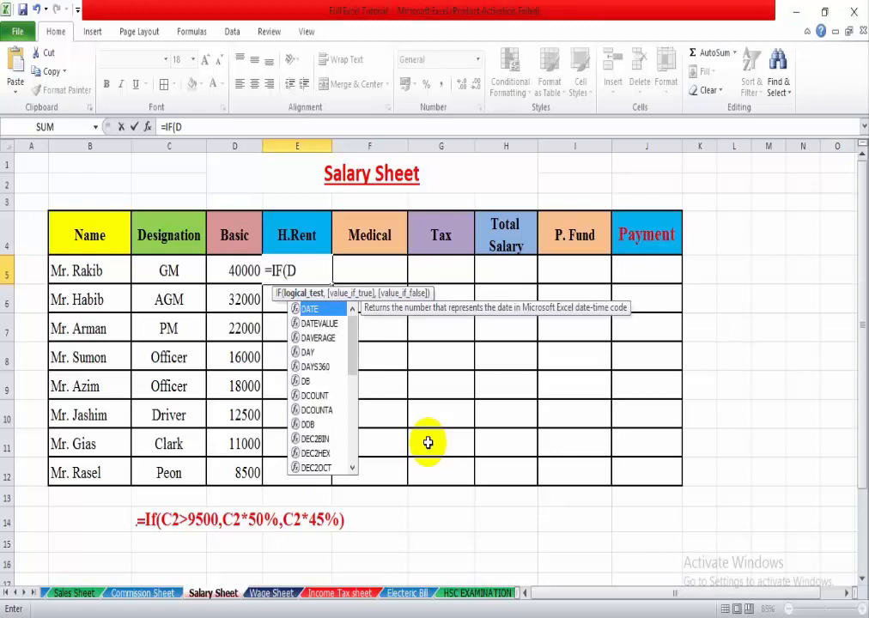
pyautogui.write('5')
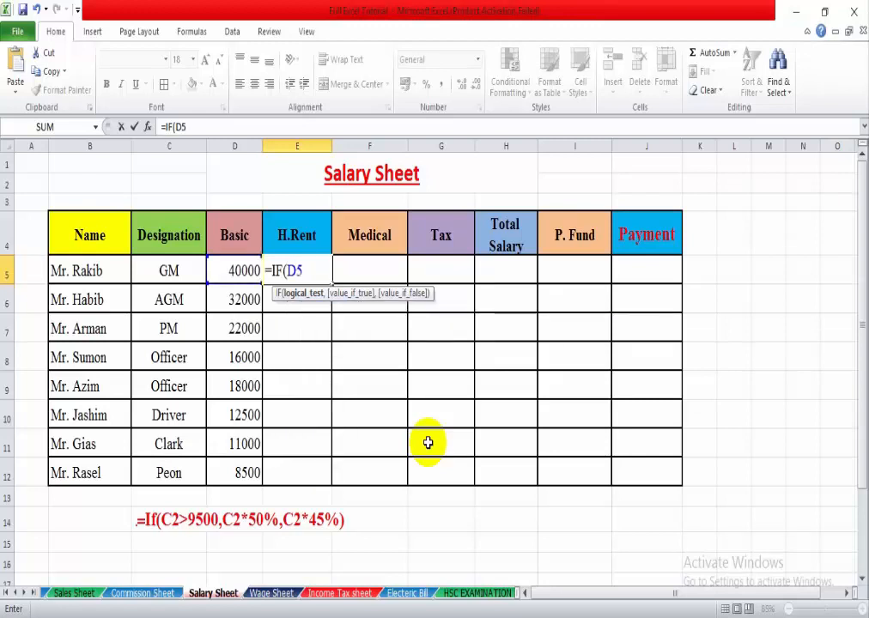
pyautogui.write('>8500')
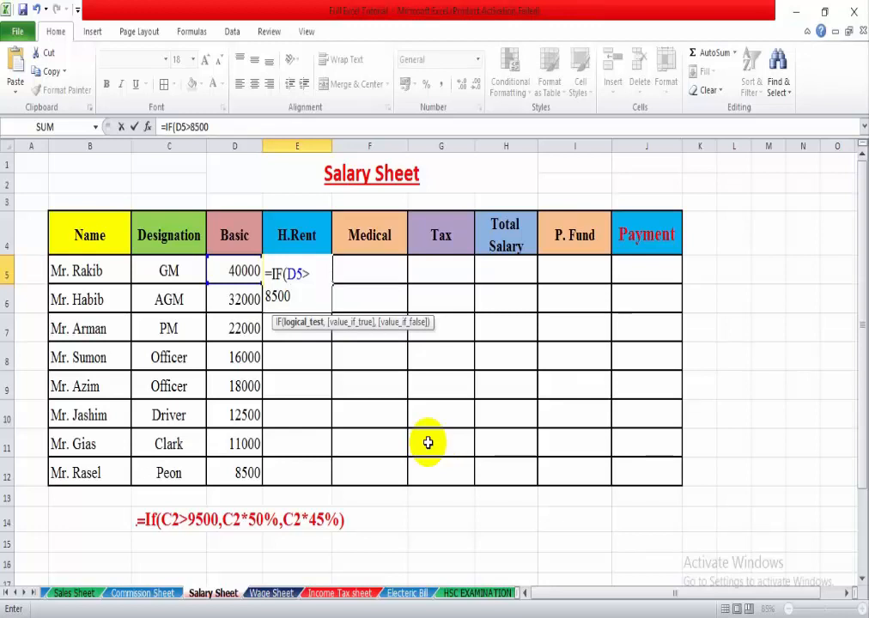
pyautogui.write(',')
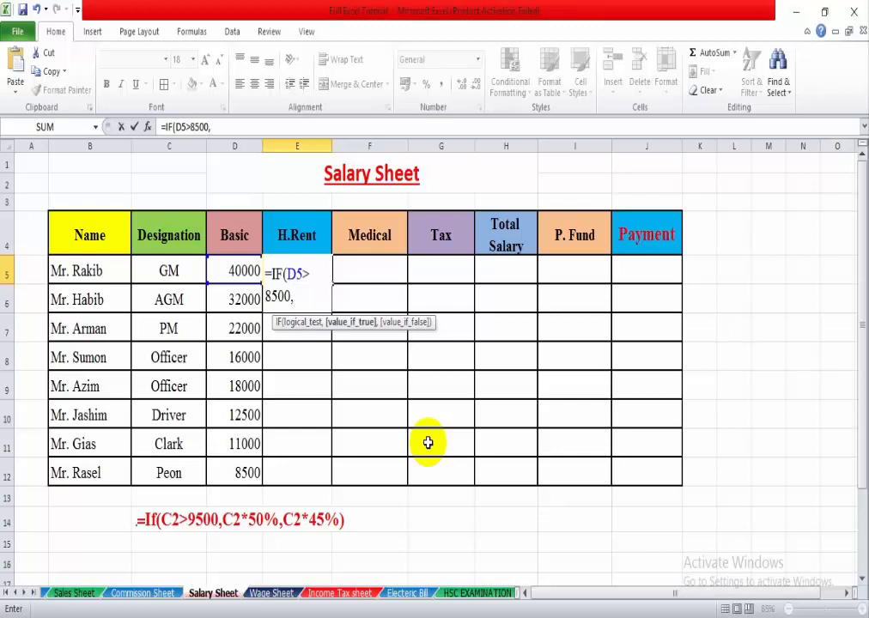
pyautogui.write('D5*50')
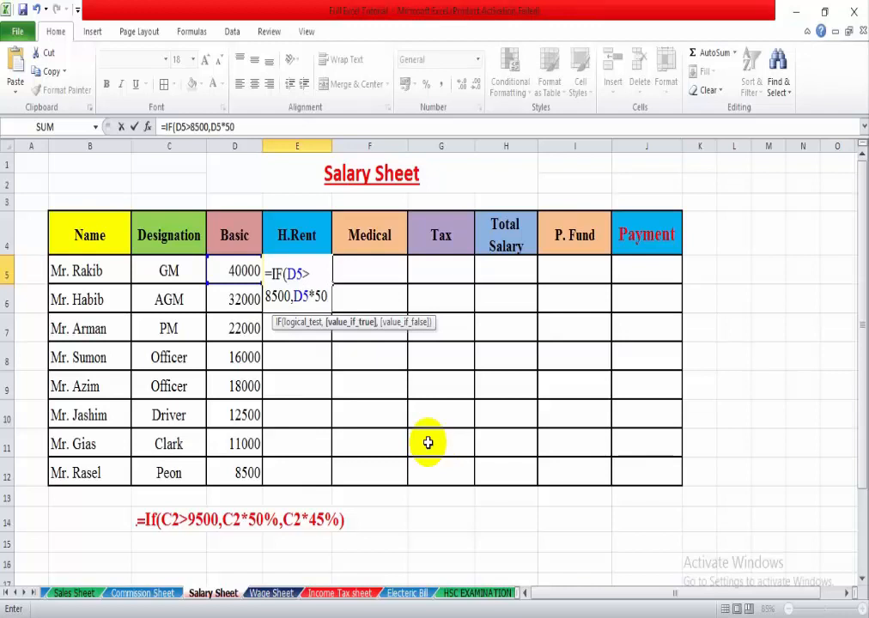
pyautogui.write('%')
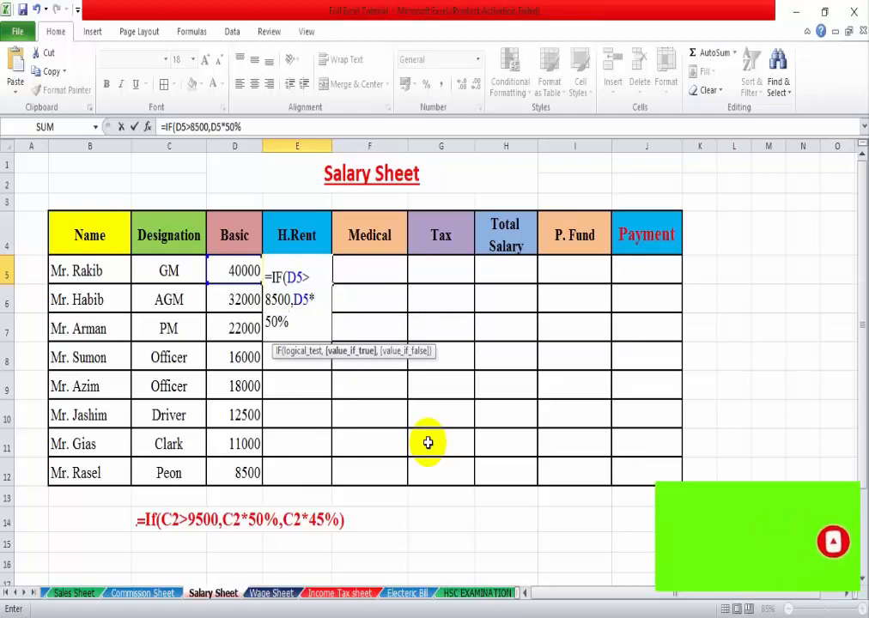
pyautogui.write(',')
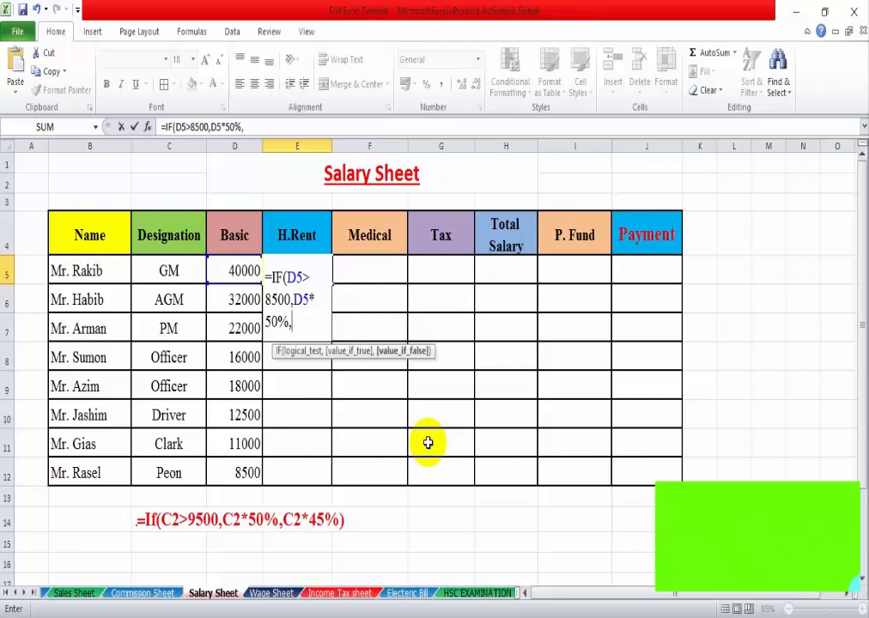
pyautogui.write('D5*')
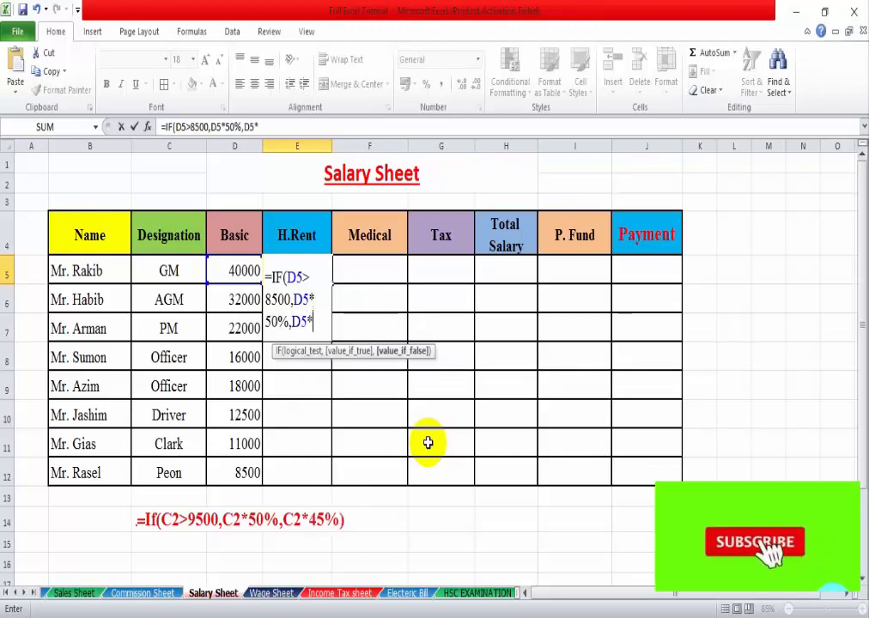
pyautogui.write('45')
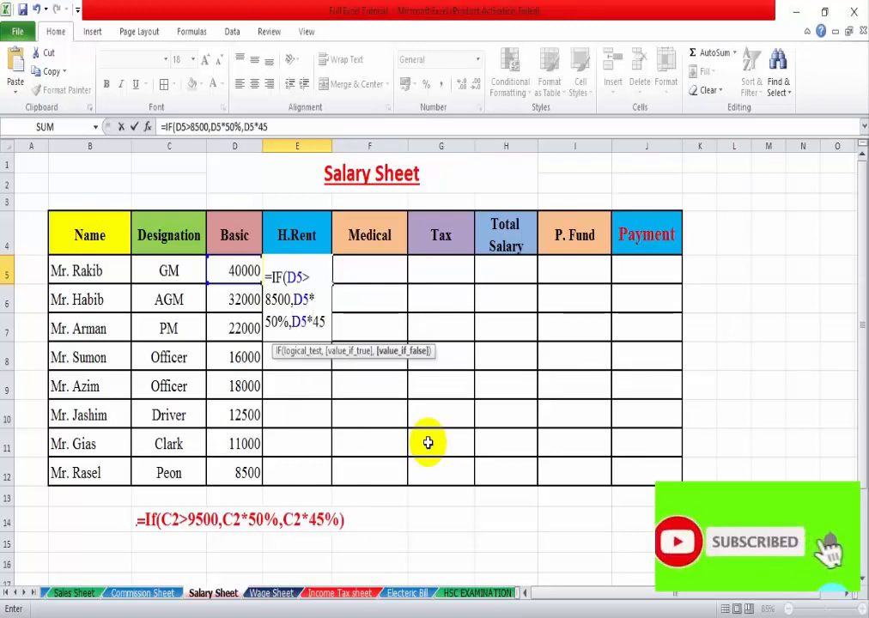
pyautogui.write('%')
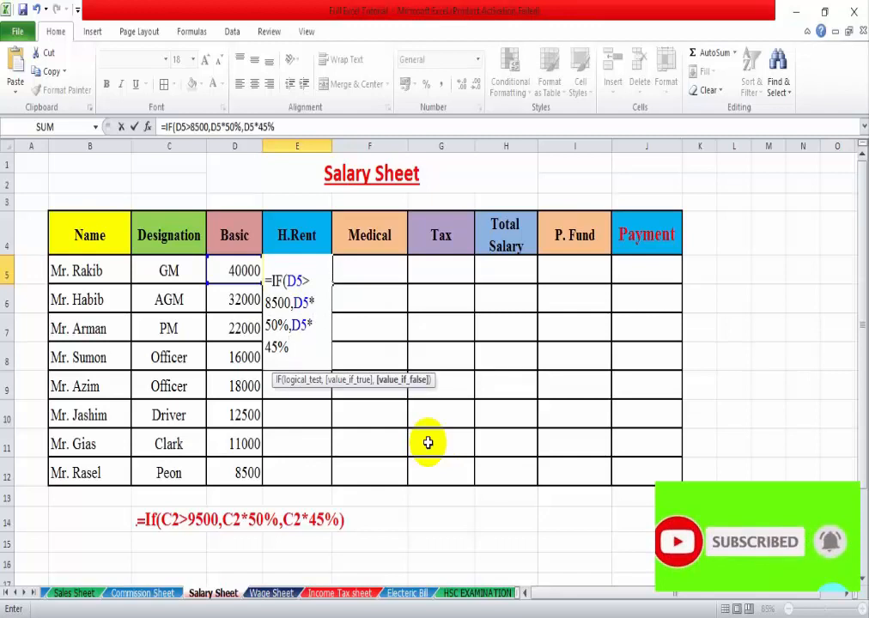
pyautogui.write(')')
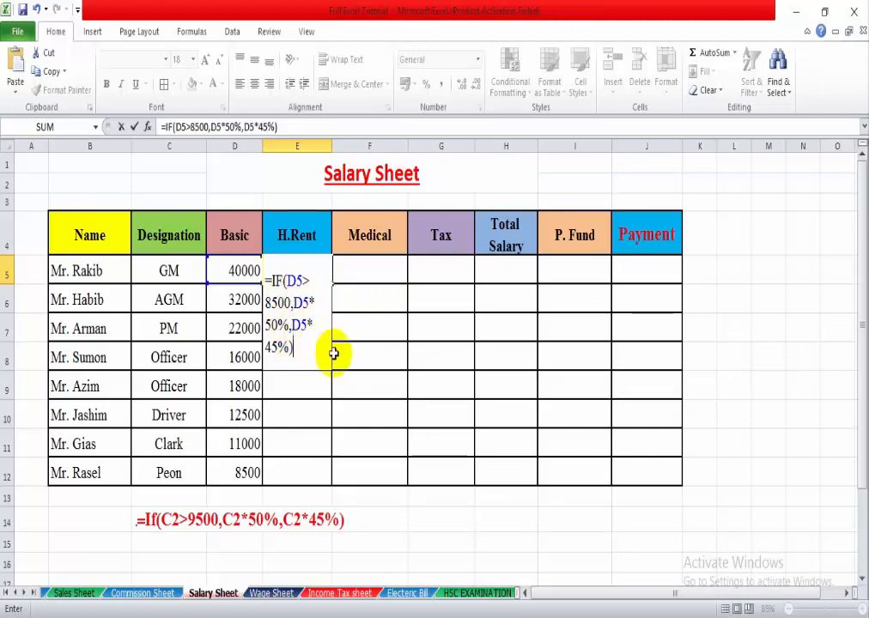
pyautogui.press('Return')
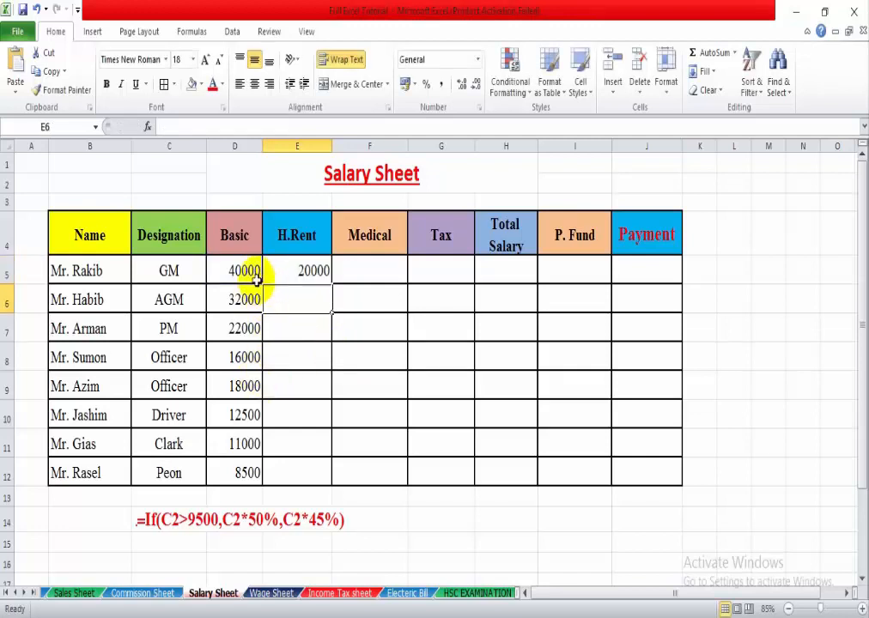
# Fill the H.Rent formula from E5 down through E12 for all employees
pyautogui.click(303, 272)
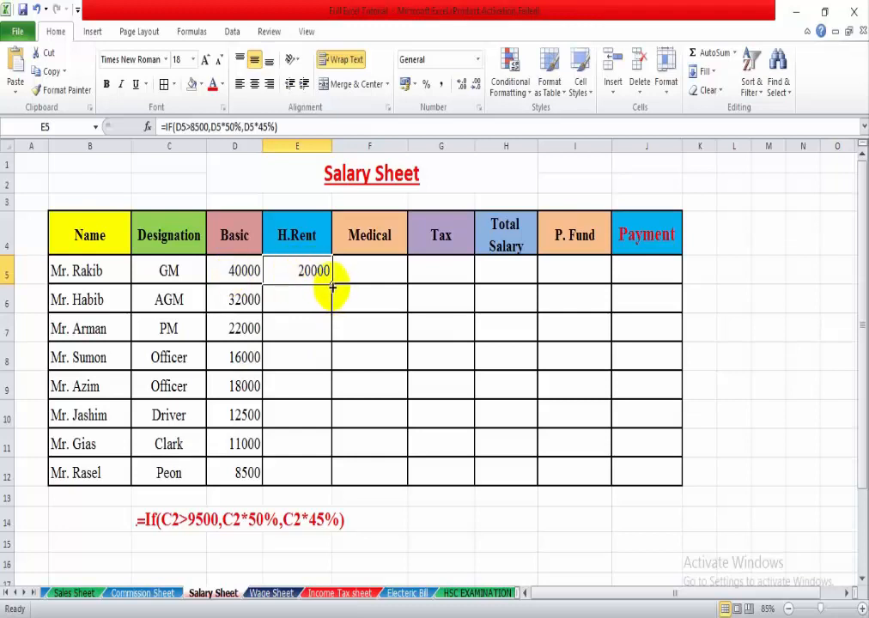
pyautogui.moveTo(332, 284); pyautogui.dragTo(330, 490)
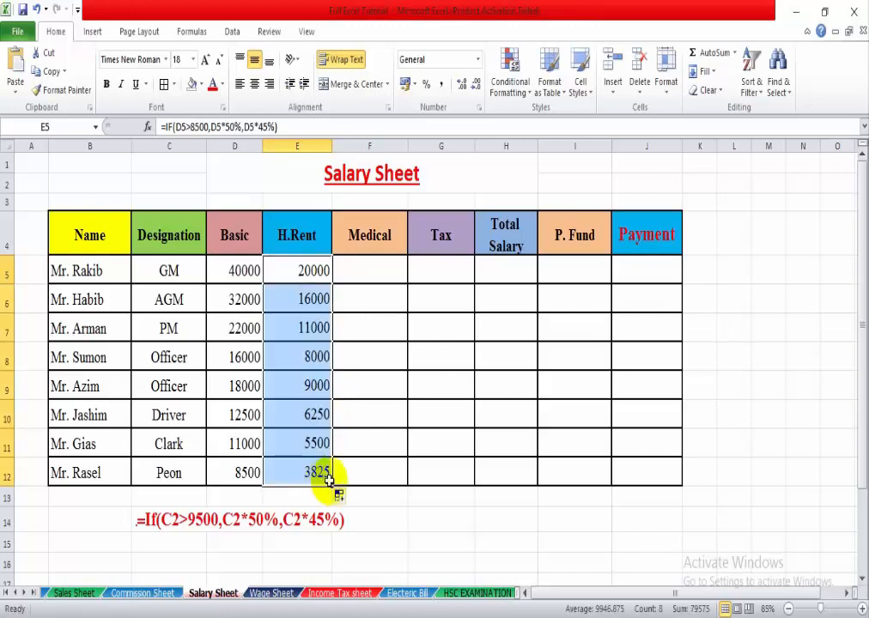
pyautogui.click(389, 474)
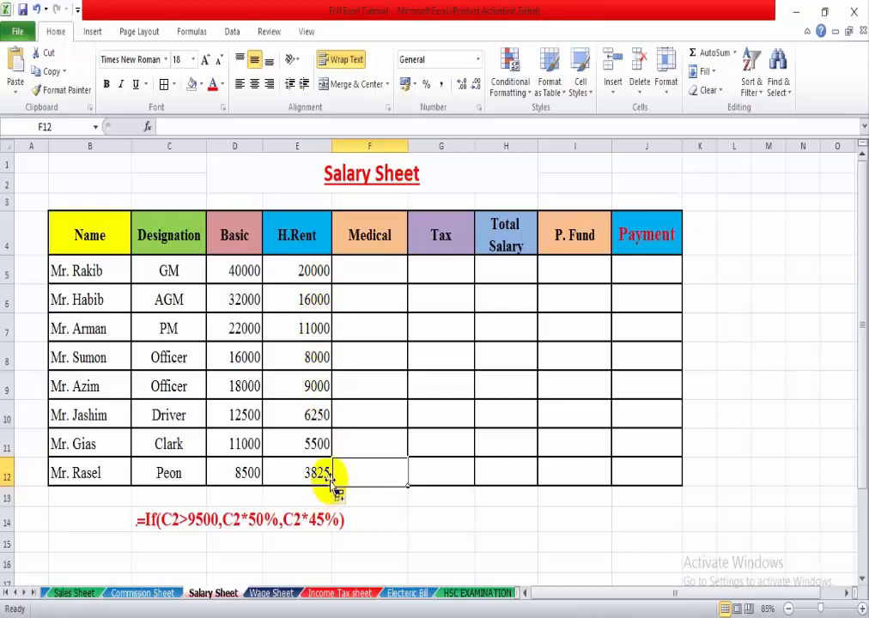
# Enter 1500 in Medical cell F5 and copy it down through F12
pyautogui.click(369, 275)
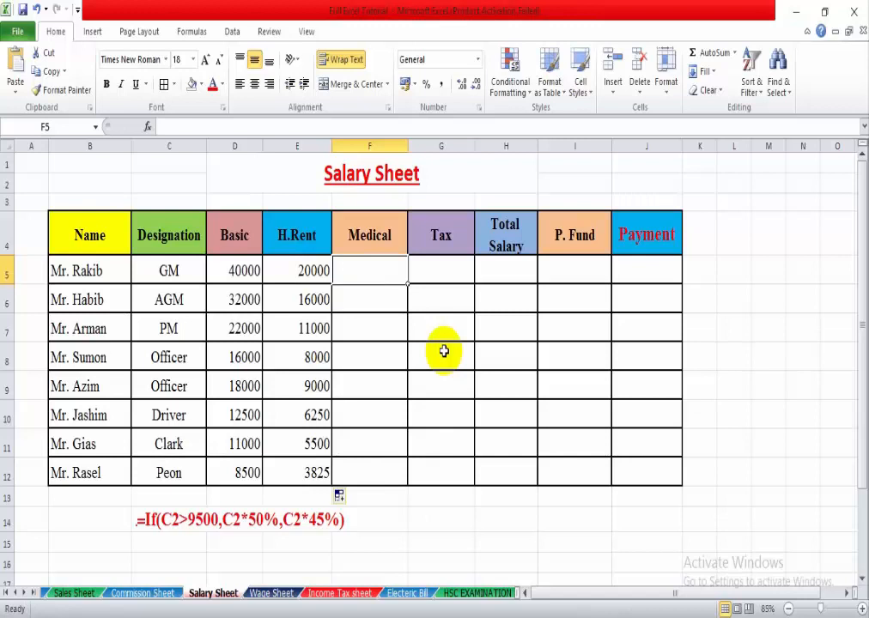
pyautogui.write('1500')
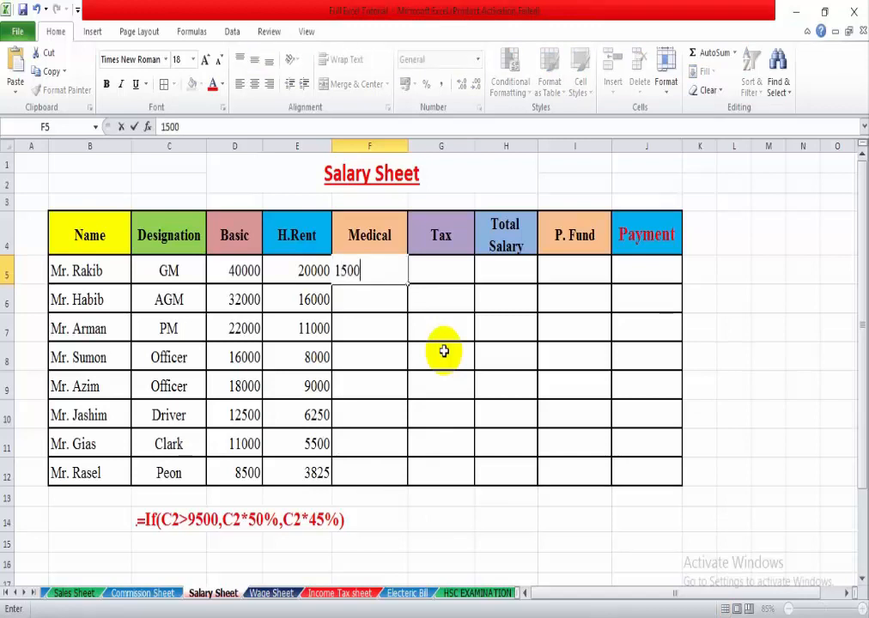
pyautogui.press('Return')
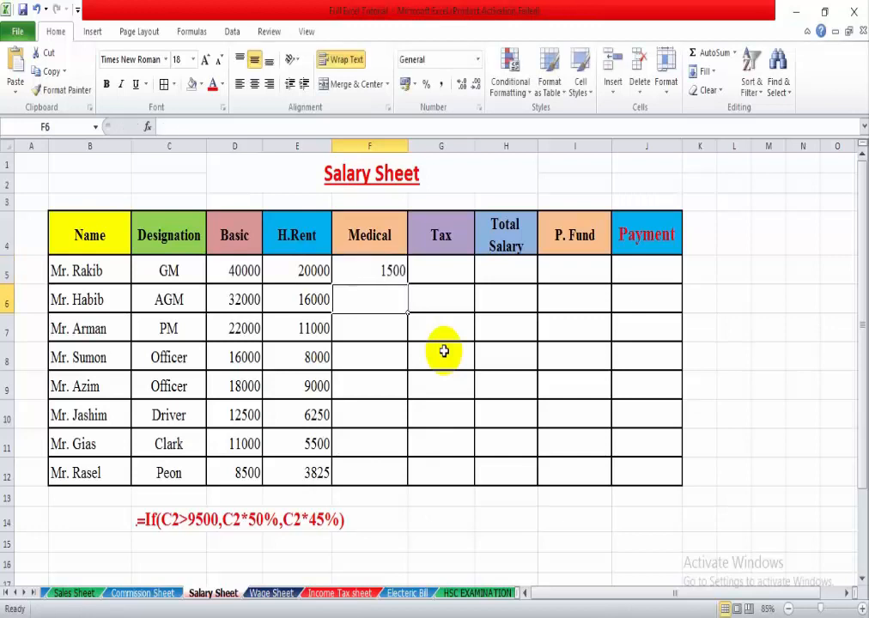
pyautogui.click(380, 275)
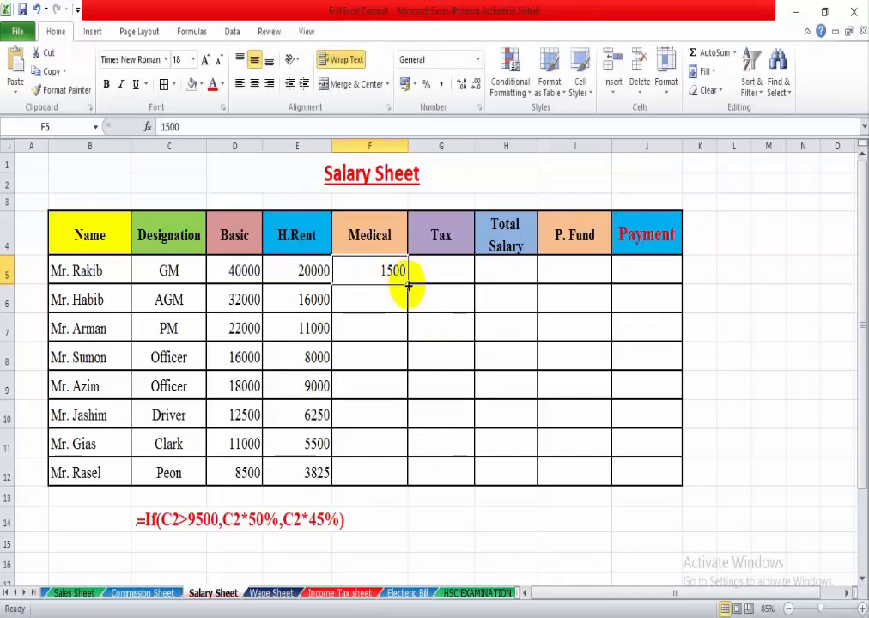
pyautogui.moveTo(408, 286); pyautogui.dragTo(440, 488)
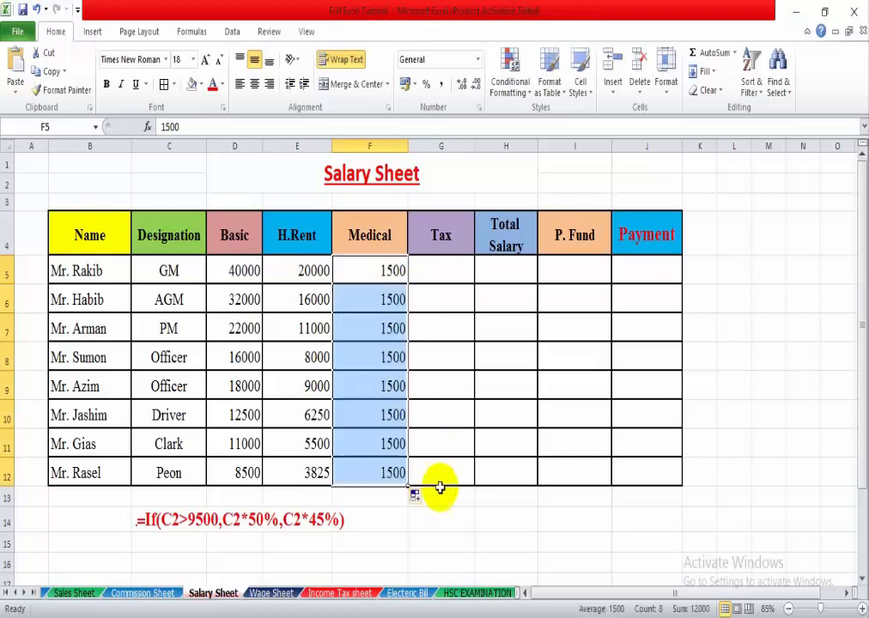
pyautogui.click(468, 496)
# Enter the tax formula =IF(D5<=8500,0,IF(D5<=16000,D5*3%,IF(D5<=30000,D5*5%,D5*8%))) in cell G5
pyautogui.click(442, 272)
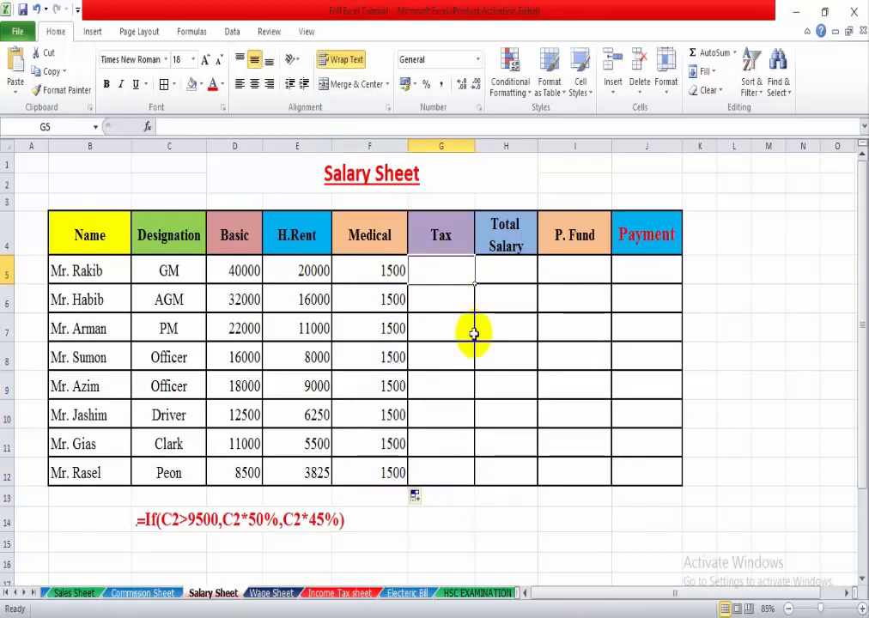
pyautogui.write('=')
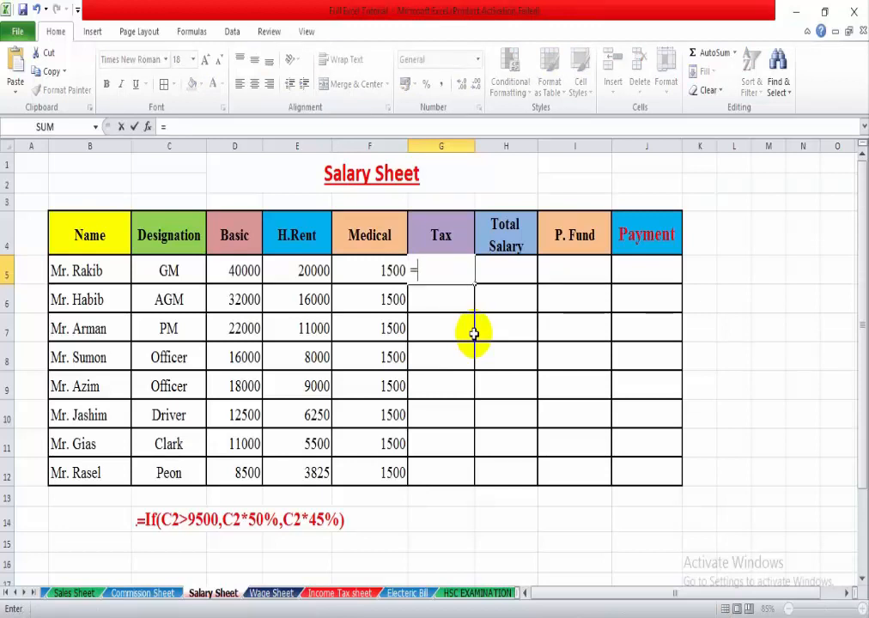
pyautogui.write('IF')
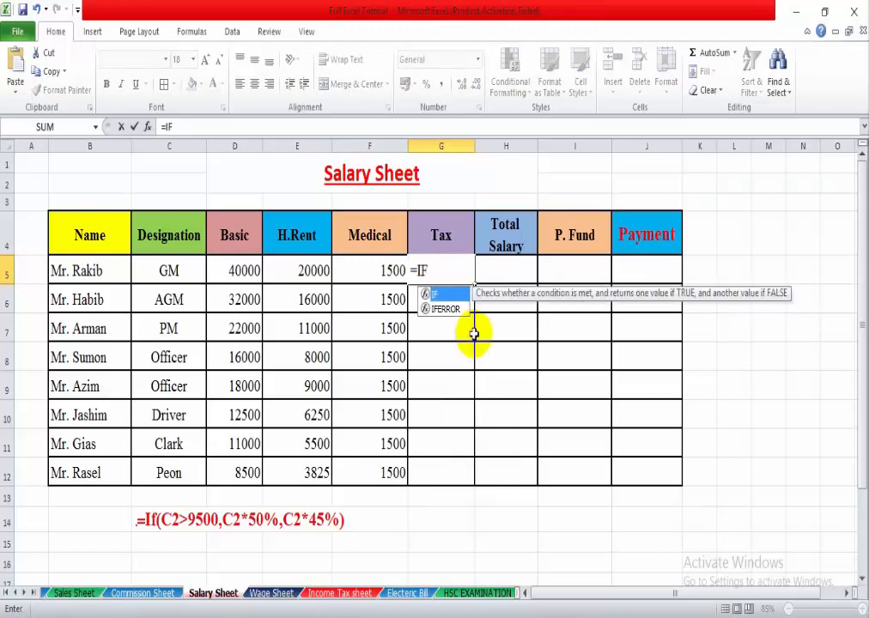
pyautogui.write('(D5')
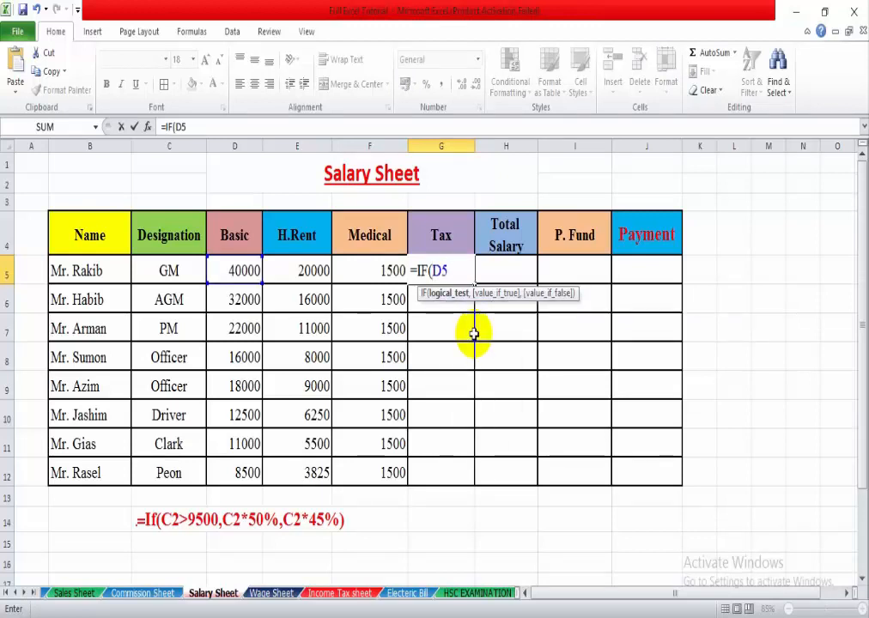
pyautogui.write('<=')
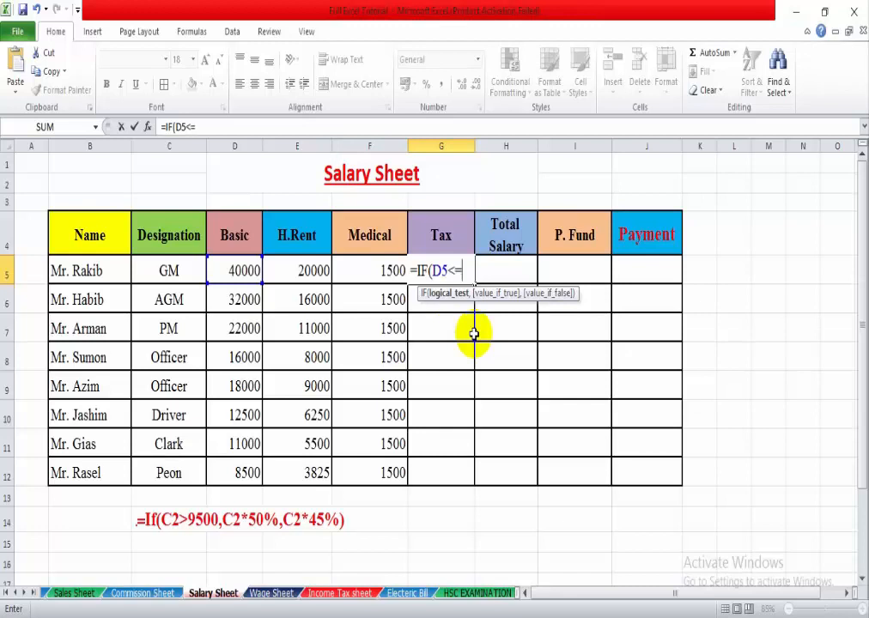
pyautogui.write('8500,')
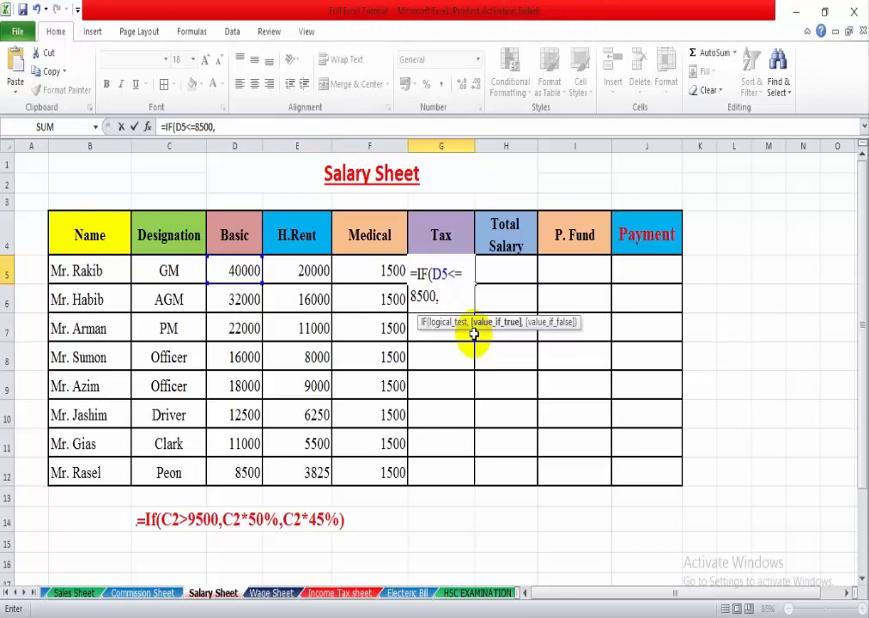
pyautogui.write('0,IF(D5')
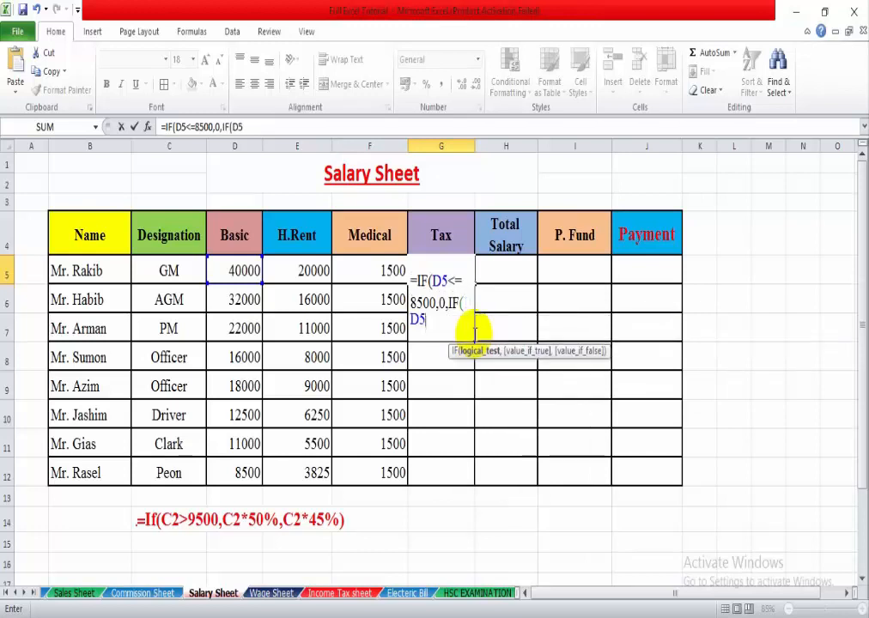
pyautogui.write('<')
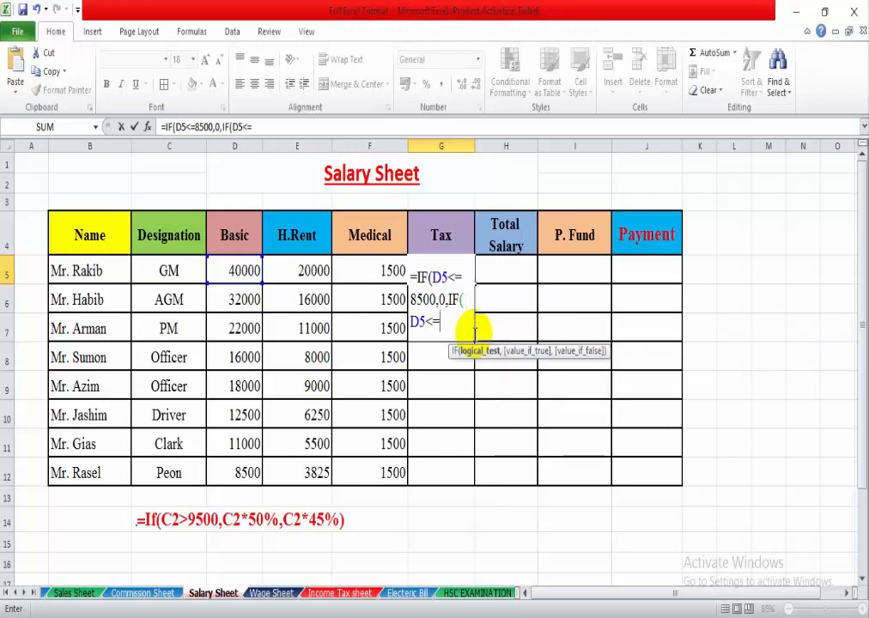
pyautogui.write('=16000,')
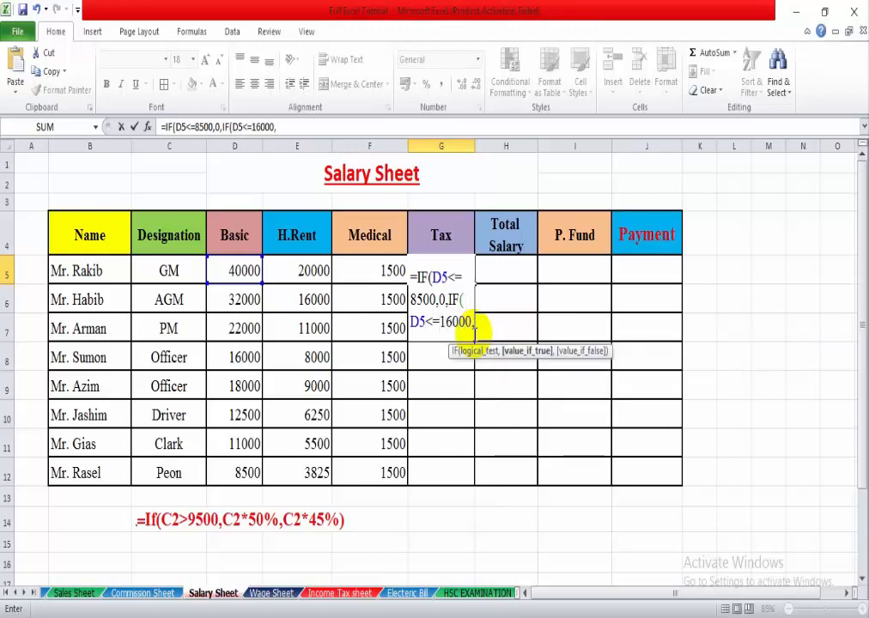
pyautogui.write('D5')
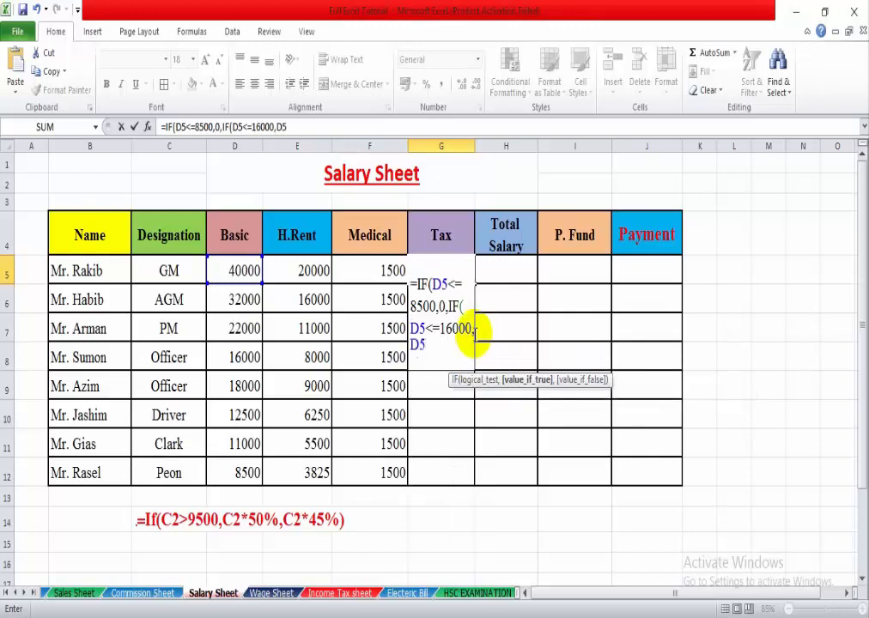
pyautogui.write('*')
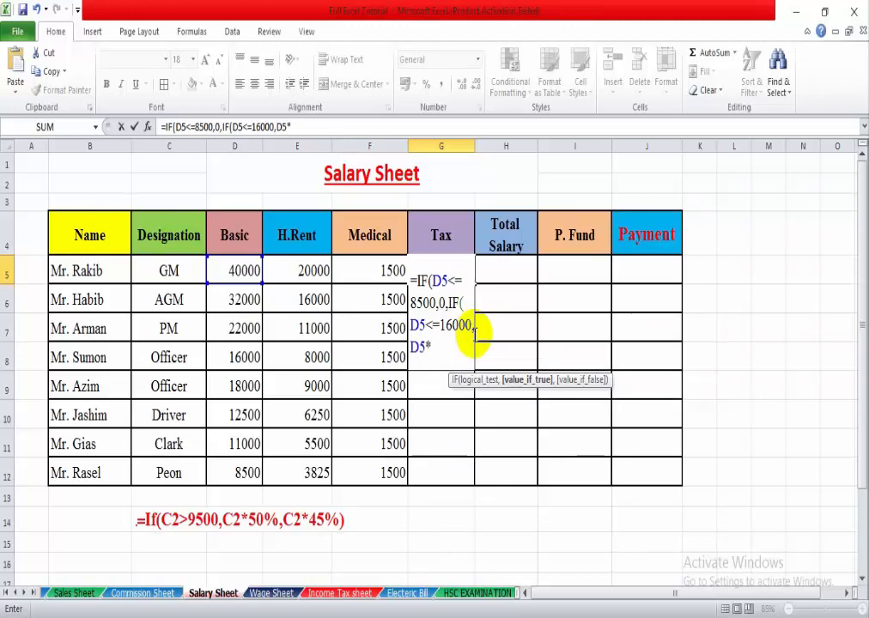
pyautogui.write('3%,')
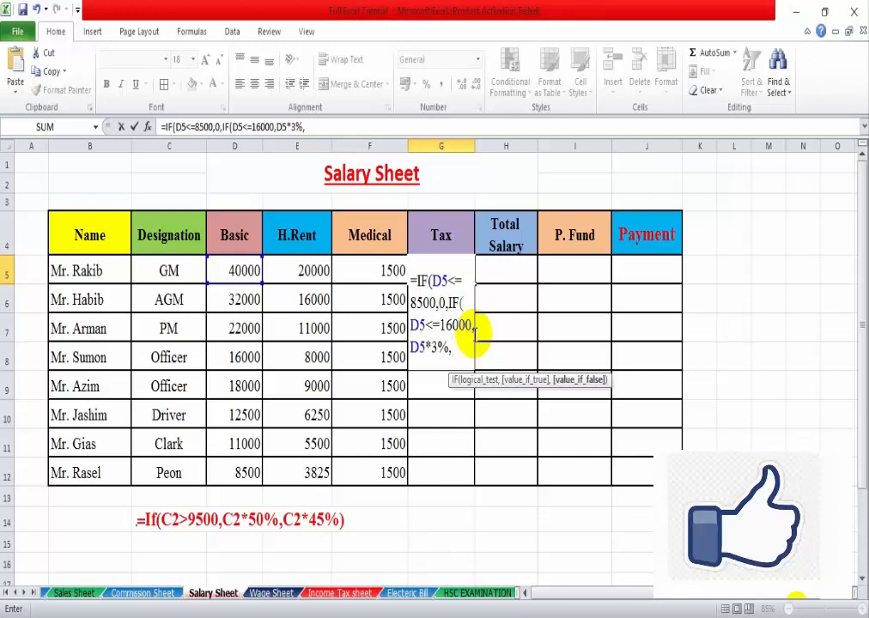
pyautogui.write('IF(D')
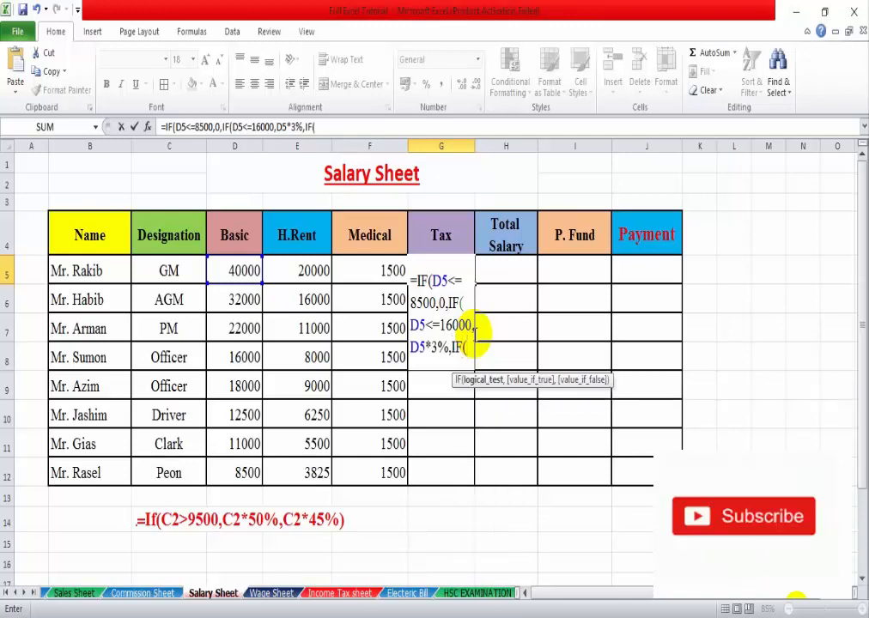
pyautogui.write('5')
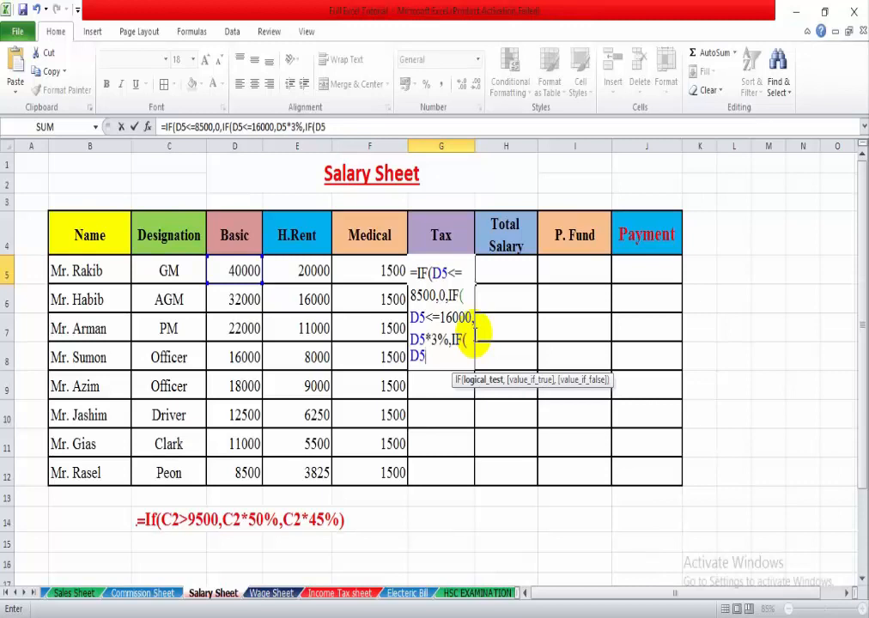
pyautogui.write('<=')
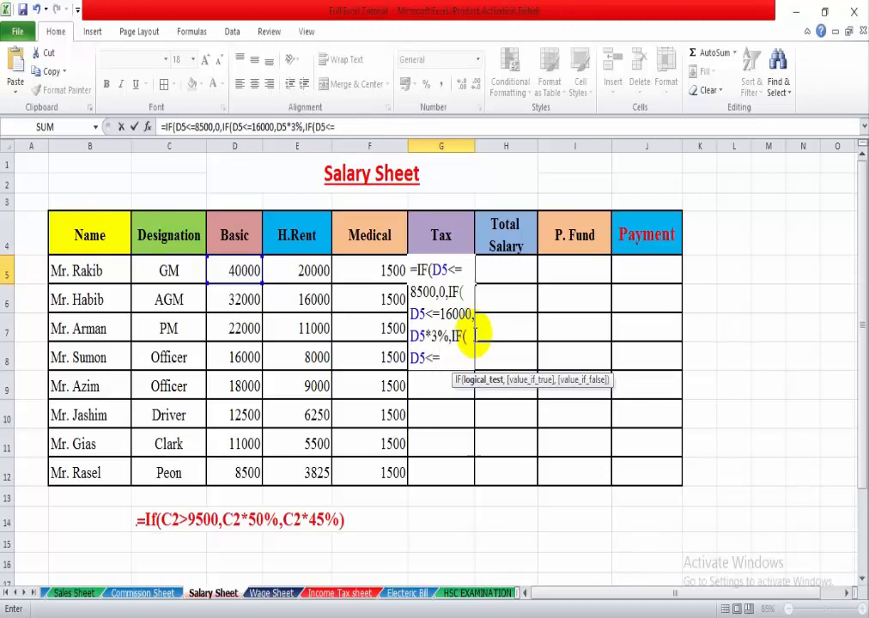
pyautogui.write('30000')
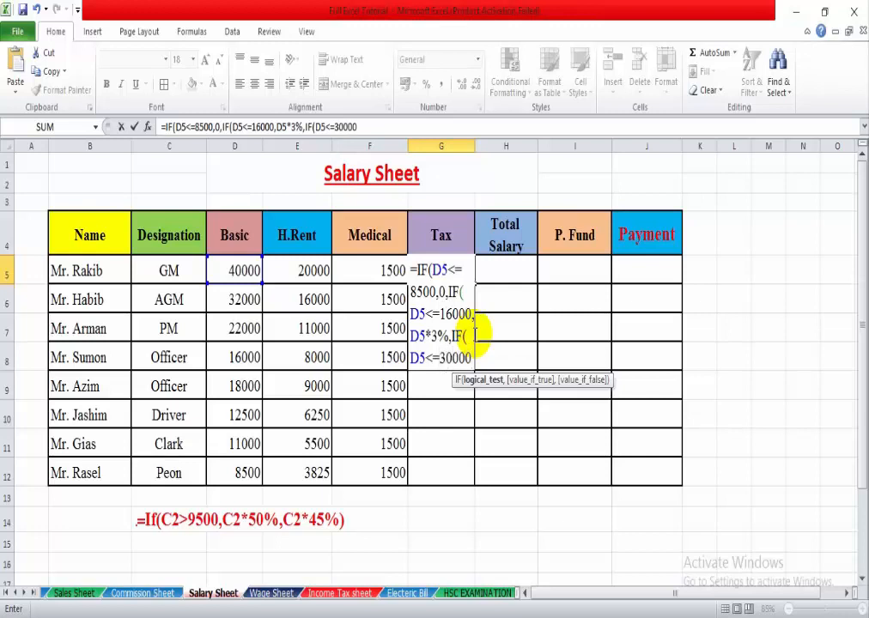
pyautogui.write(',')
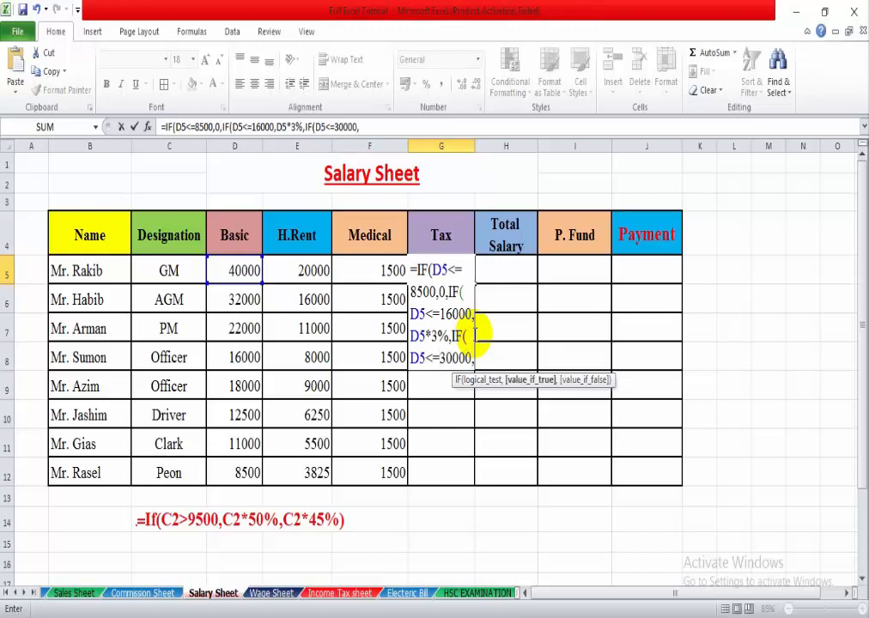
pyautogui.write('D')
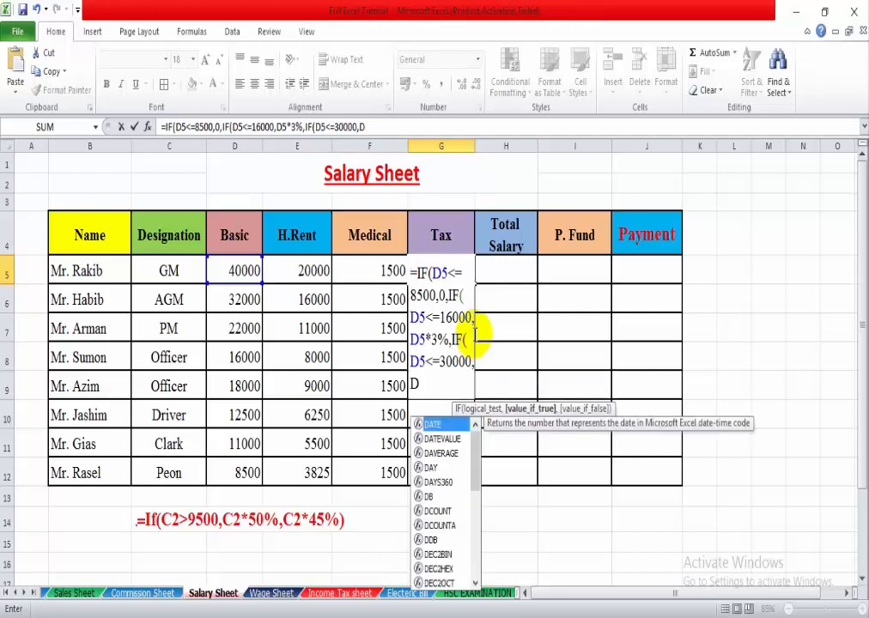
pyautogui.write('5')
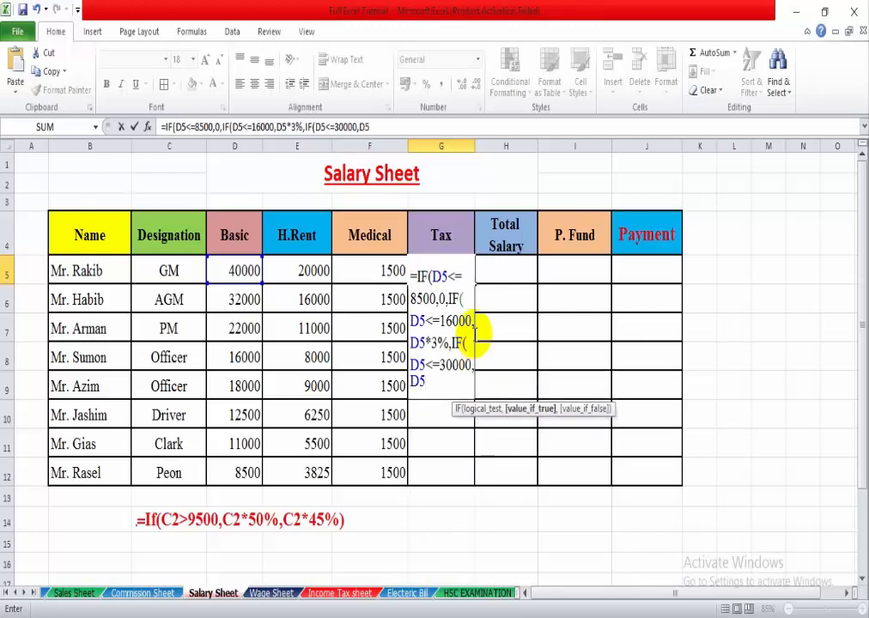
pyautogui.write('*')
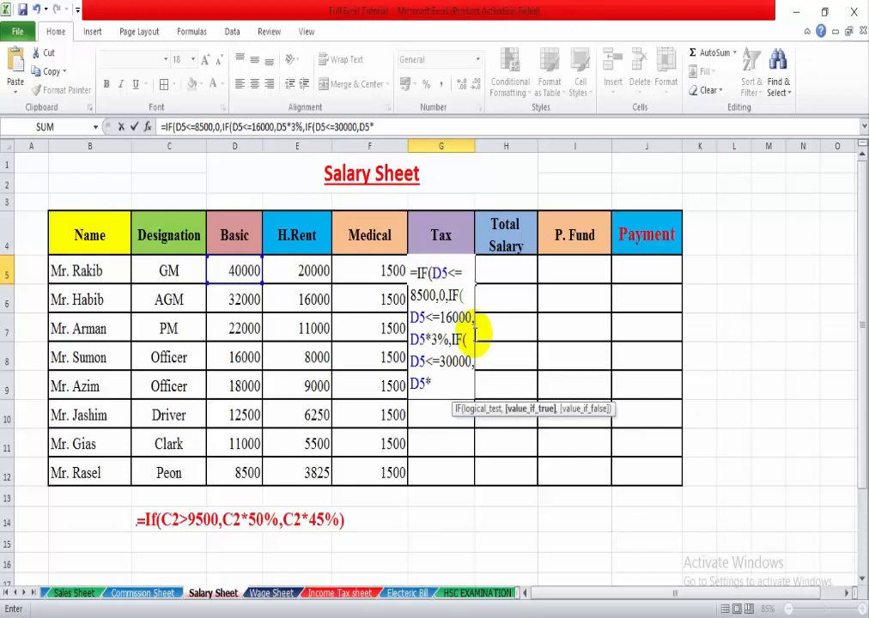
pyautogui.write('5%,')
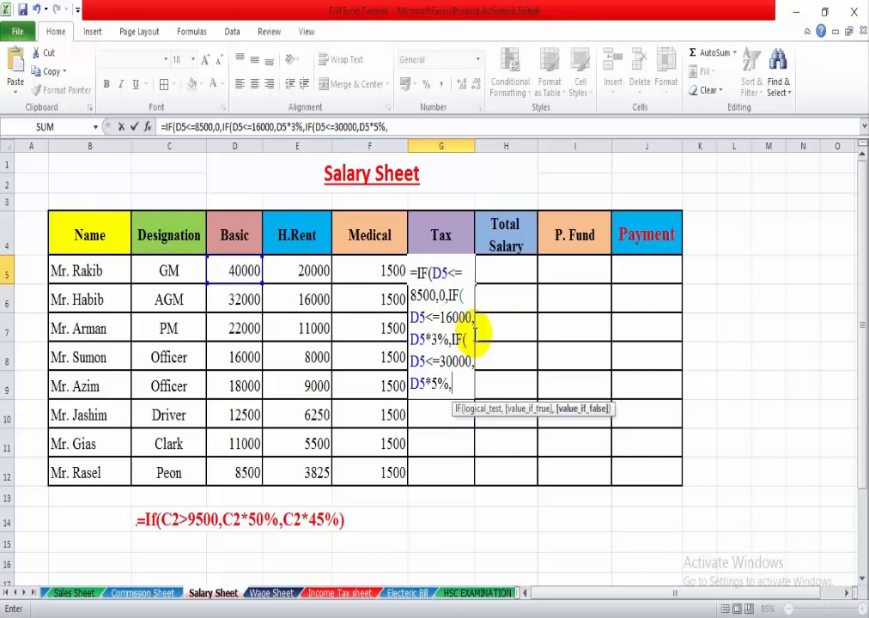
pyautogui.write('D5')
pyautogui.write('*8')
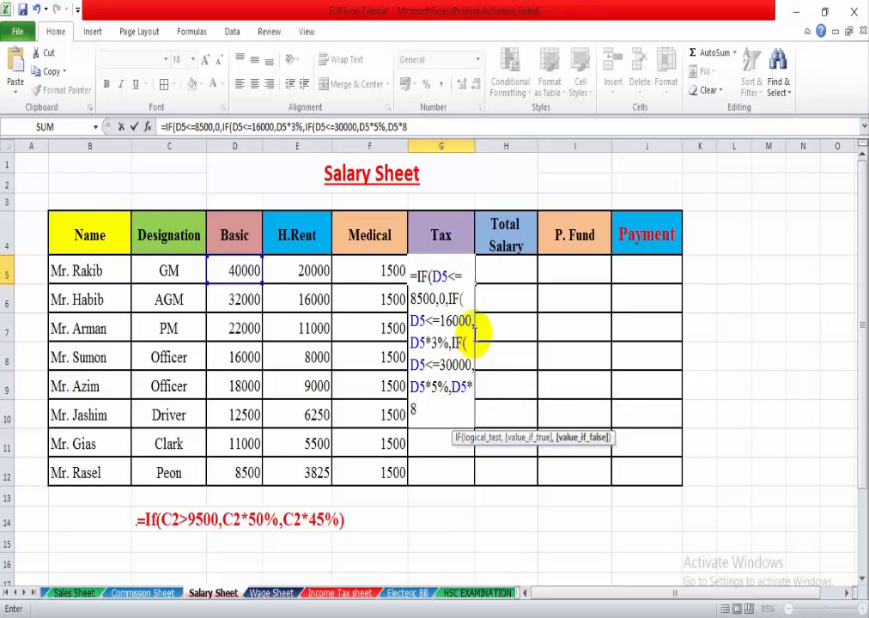
pyautogui.write('%)))')
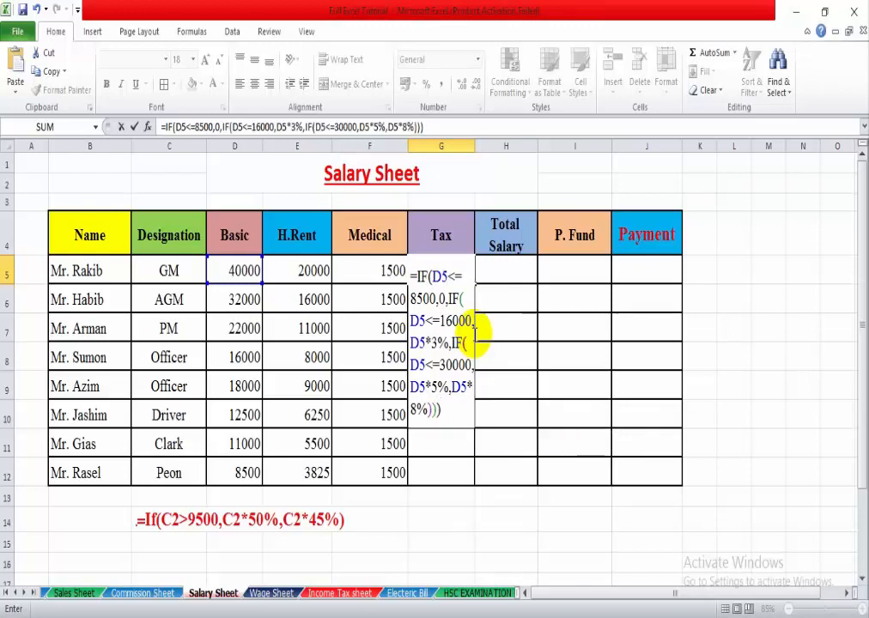
pyautogui.press('Return')
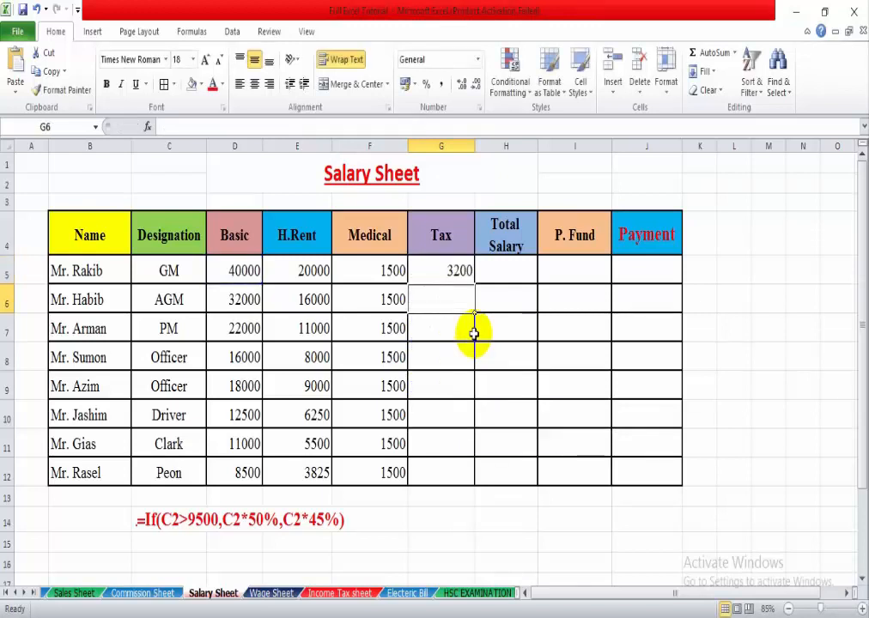
# Fill the Tax formula from G5 down through G12 for all employees
pyautogui.click(452, 272)
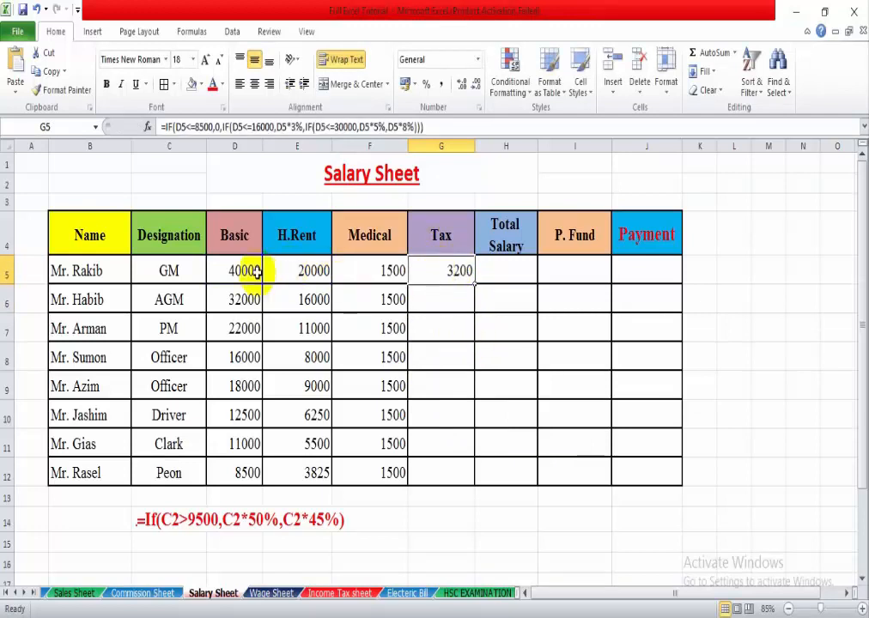
pyautogui.click(237, 272)
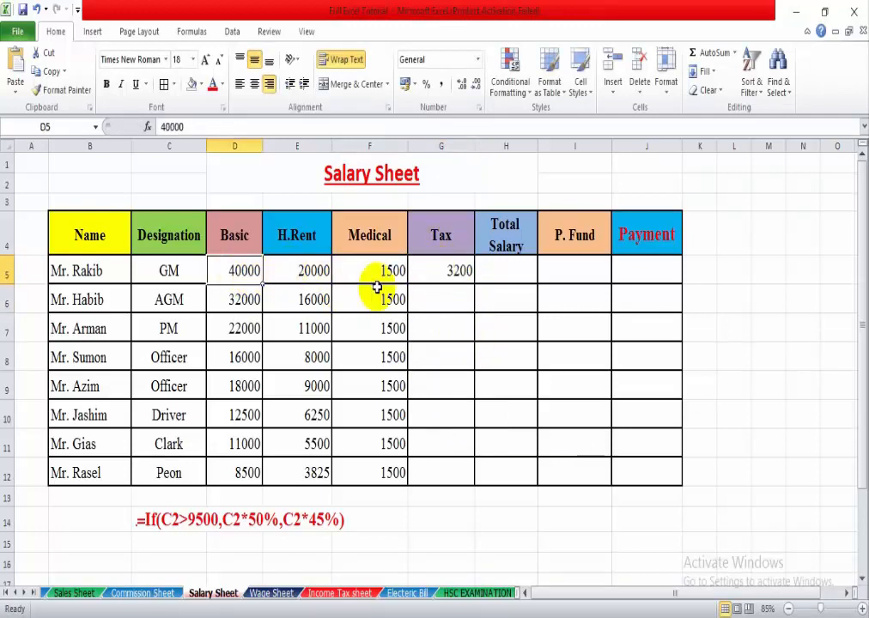
pyautogui.click(447, 273)
pyautogui.moveTo(474, 286); pyautogui.dragTo(459, 483)
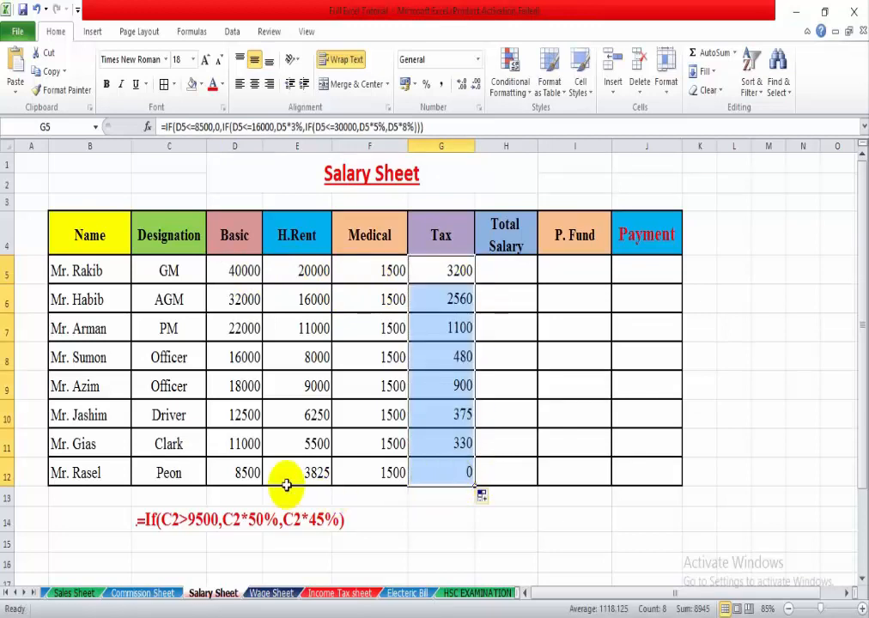
# Check the Peon's tax in G12 against the basic salary in D12, and review the Tax and Total Salary columns
pyautogui.click(237, 473)
pyautogui.click(444, 473)
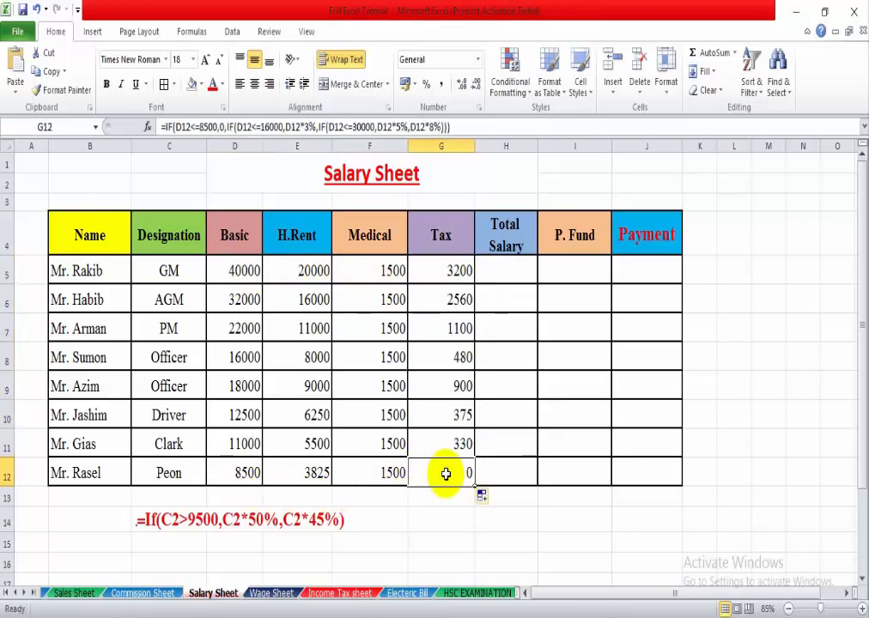
pyautogui.click(547, 518)
pyautogui.click(451, 473)
pyautogui.click(559, 518)
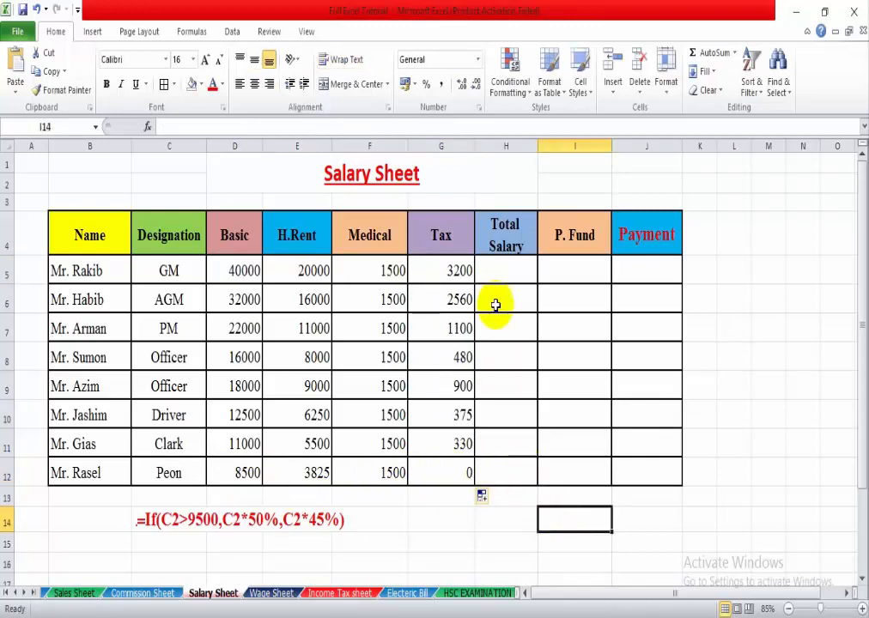
pyautogui.click(492, 272)
pyautogui.click(452, 271)
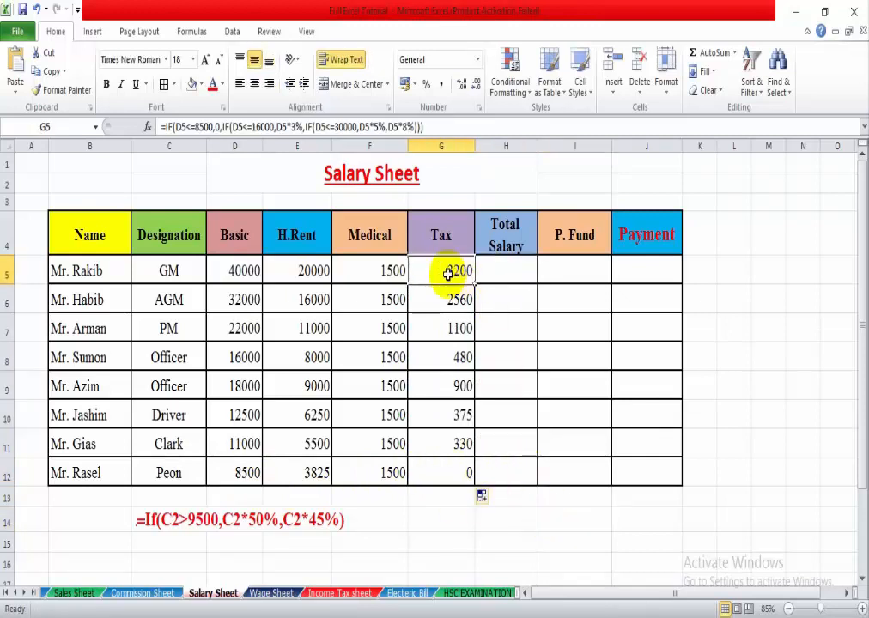
pyautogui.click(440, 232)
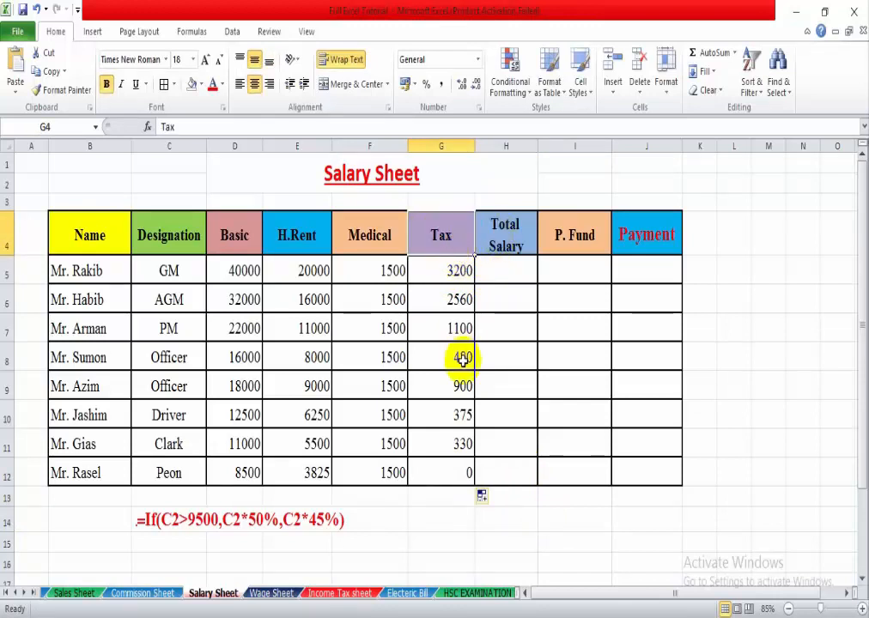
pyautogui.click(516, 278)
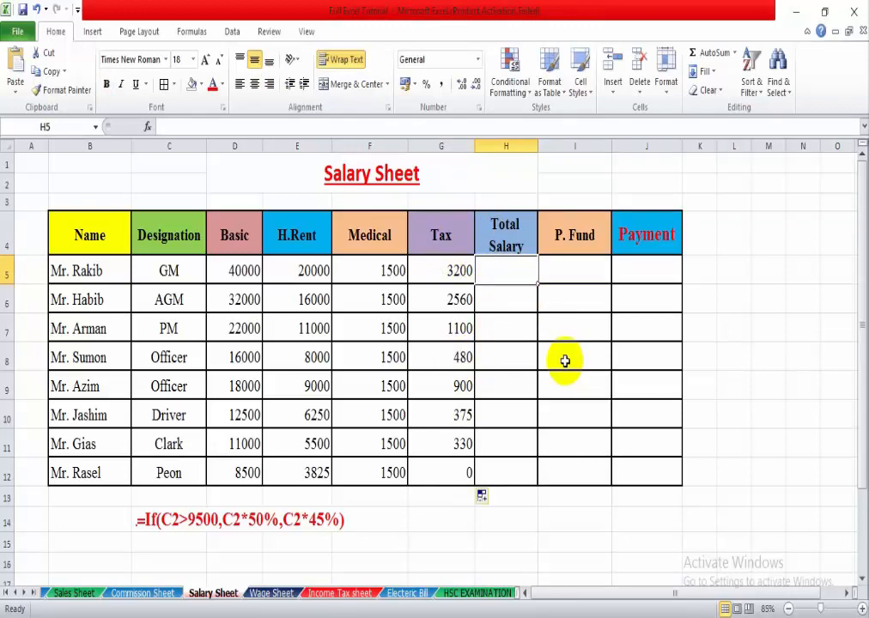
# Insert an empty sheet column between the Medical and Tax columns
pyautogui.click(502, 230)
pyautogui.click(434, 232)
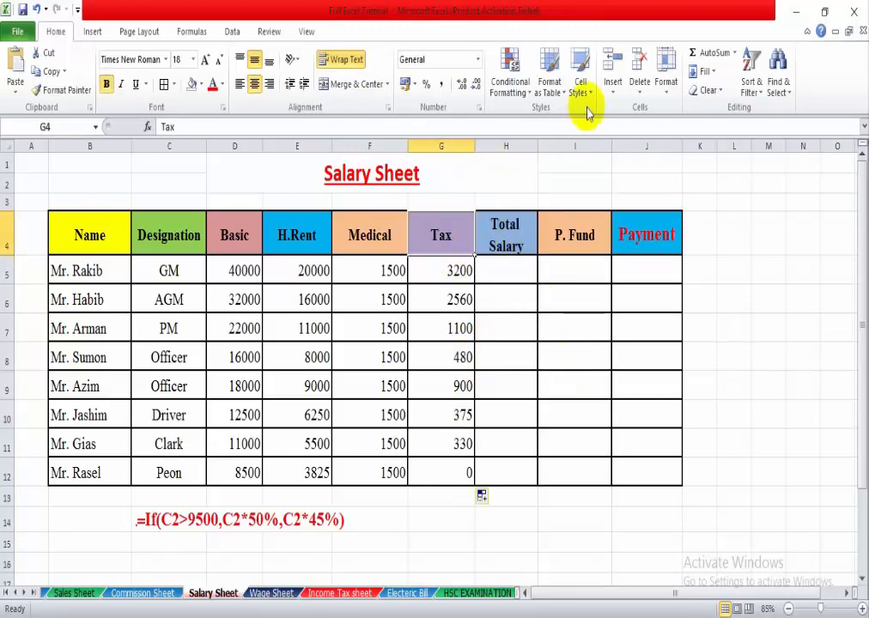
pyautogui.click(612, 81)
pyautogui.click(627, 152)
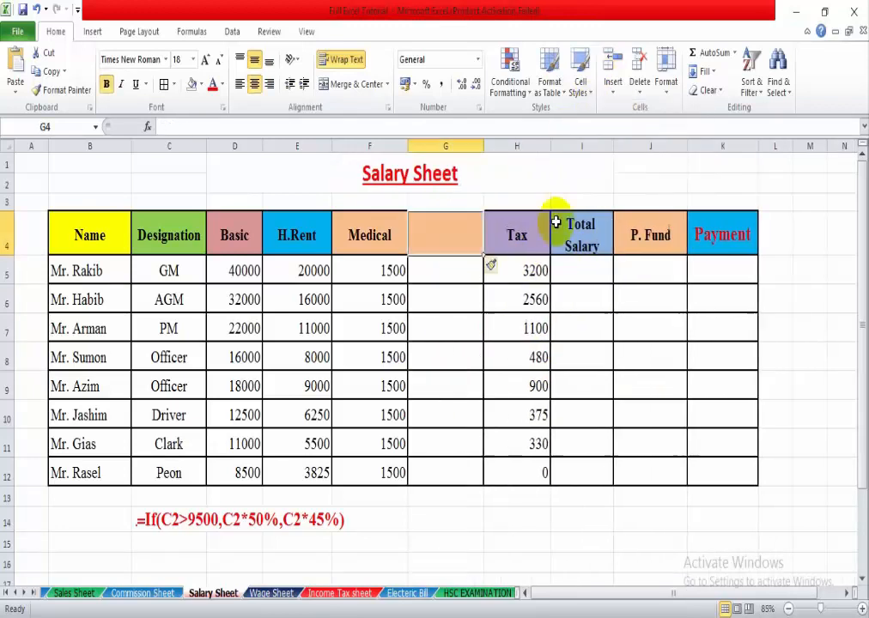
# Move the Total Salary heading from I4 into the empty header cell G4
pyautogui.click(501, 282)
pyautogui.click(578, 233)
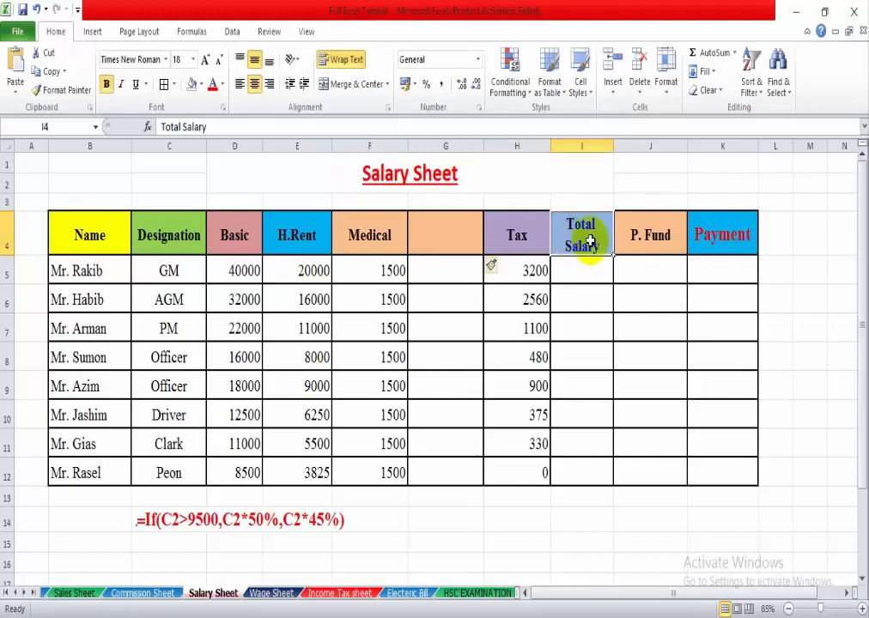
pyautogui.hotkey('ctrl', 'c')
pyautogui.click(472, 246)
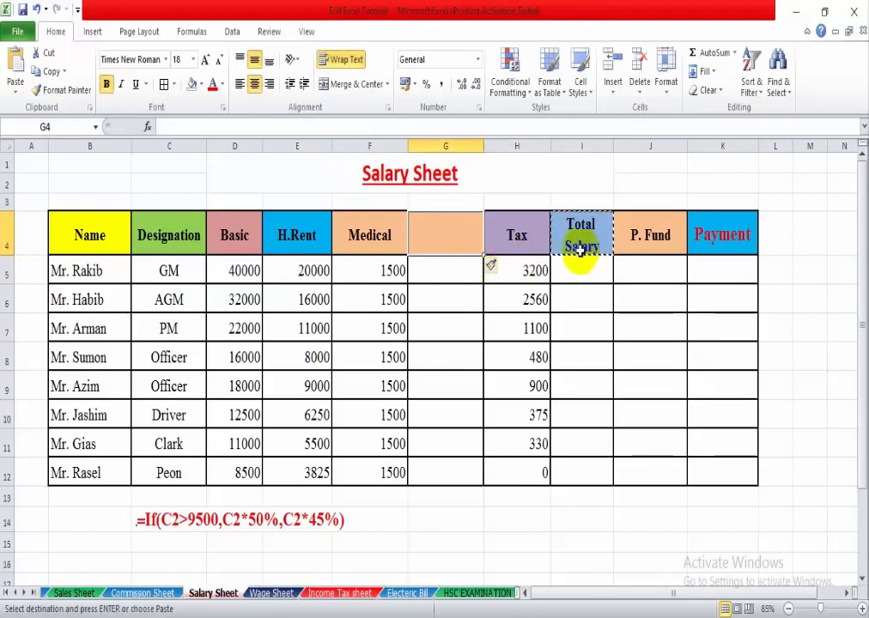
pyautogui.hotkey('ctrl', 'v')
pyautogui.click(459, 258)
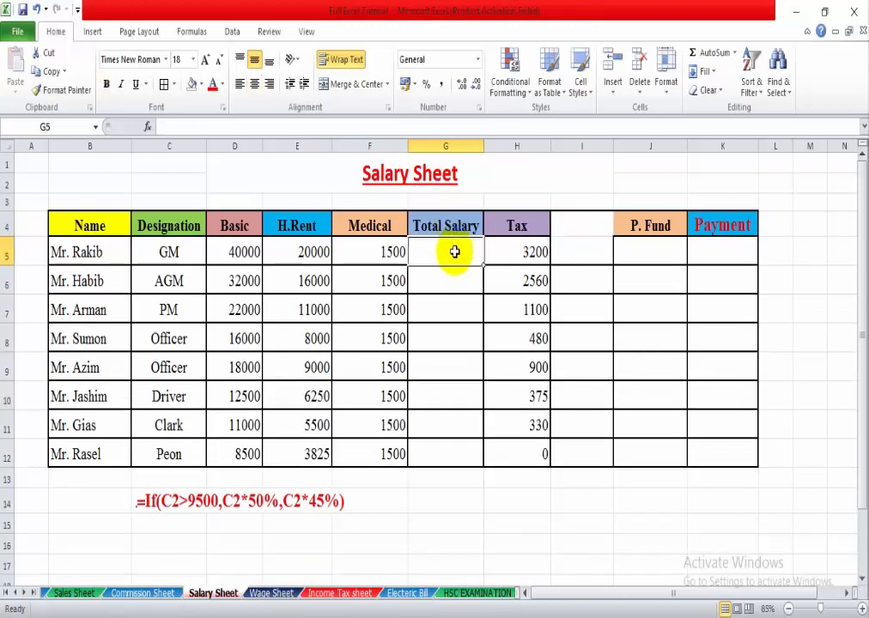
# Delete the emptied sheet column I between the Tax and P. Fund columns
pyautogui.click(519, 252)
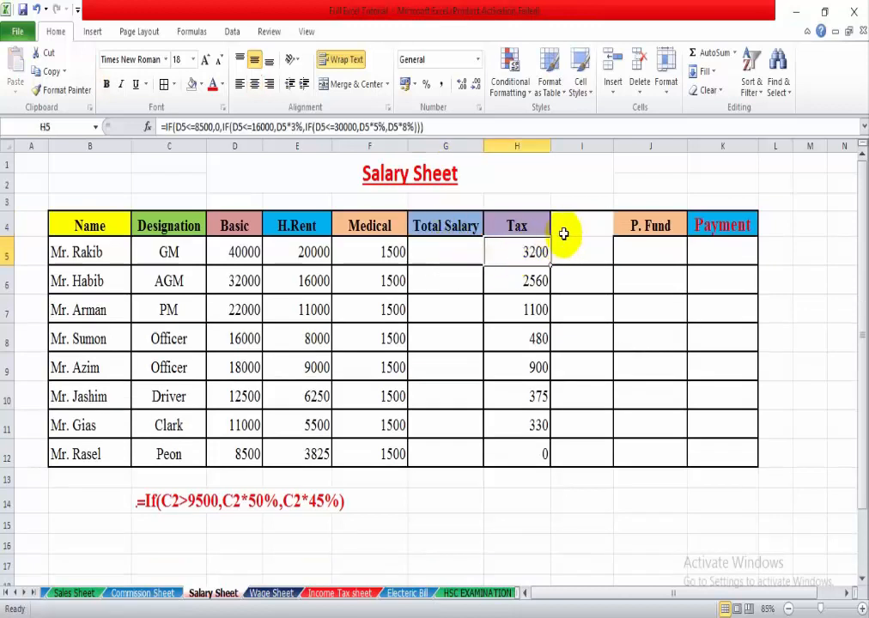
pyautogui.click(582, 146)
pyautogui.click(640, 91)
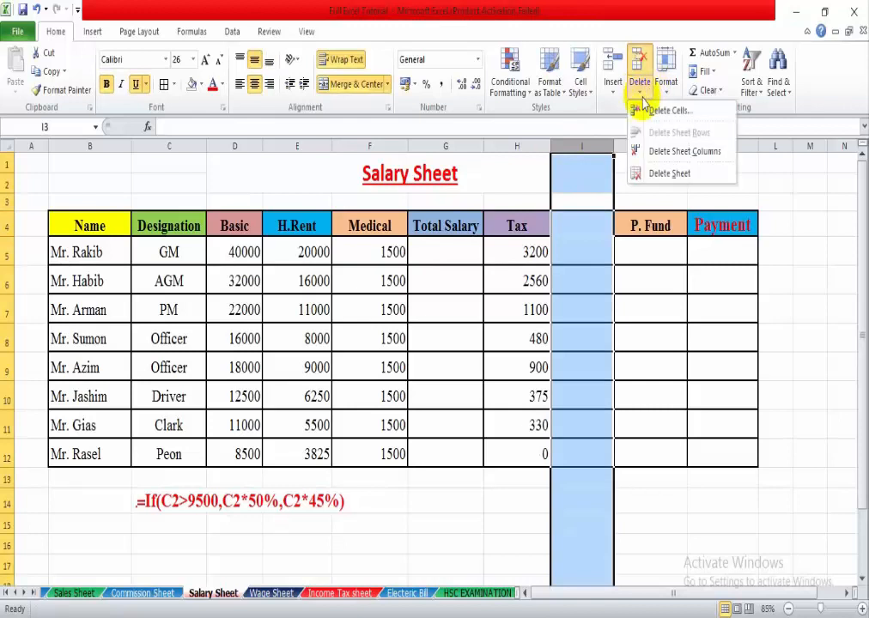
pyautogui.click(655, 150)
# Enter the total salary formula =SUM(D5:F5) in cell G5
pyautogui.click(443, 256)
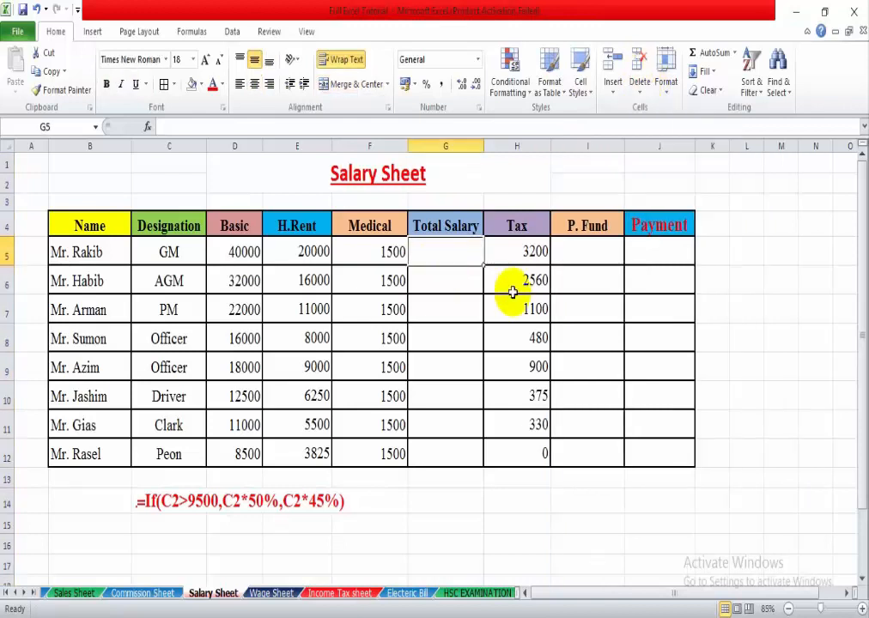
pyautogui.write('=SUM(')
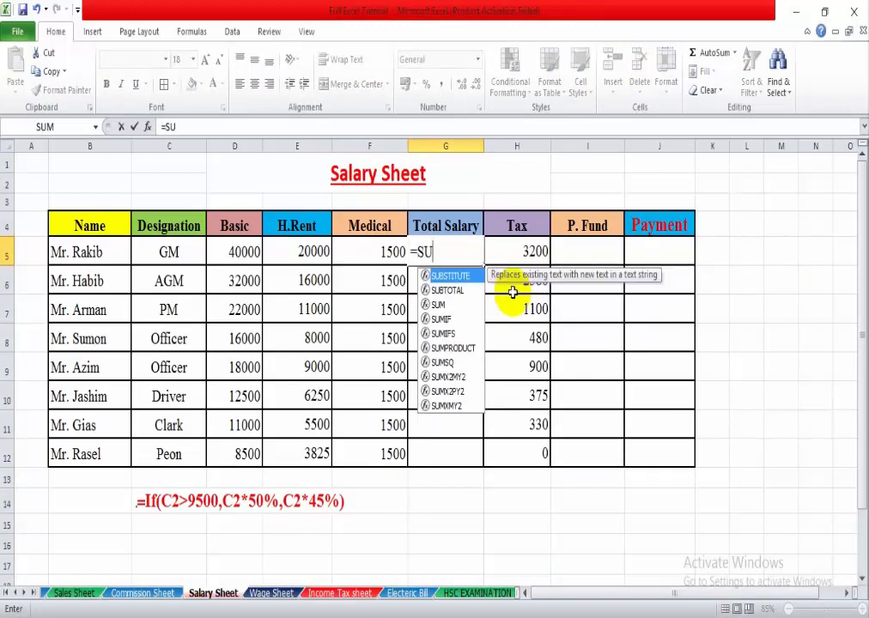
pyautogui.click(242, 253)
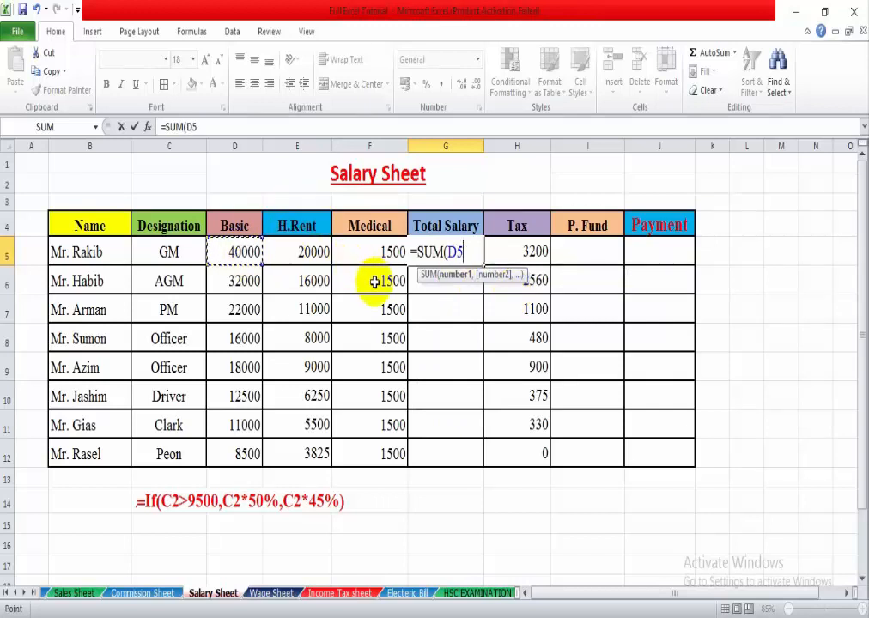
pyautogui.press('F8')
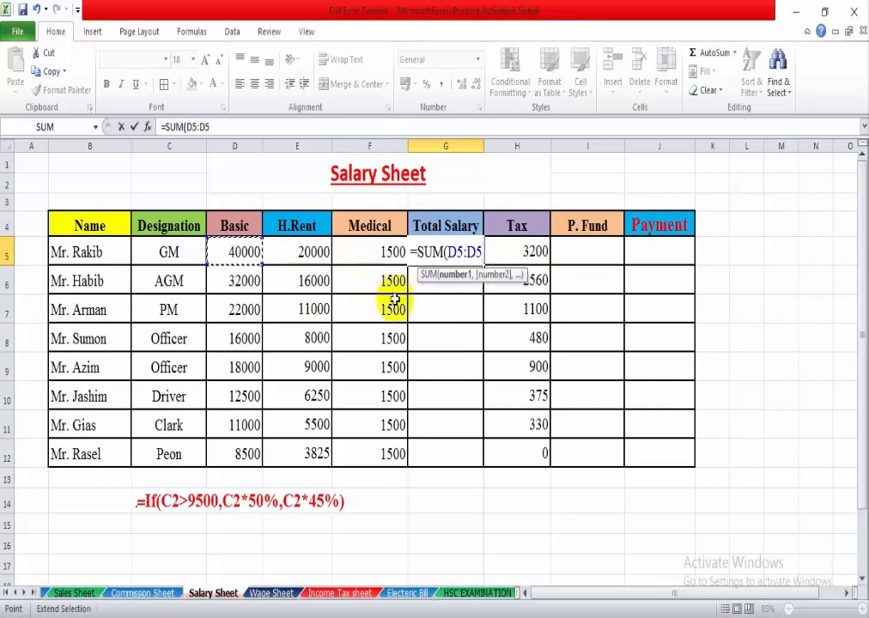
pyautogui.click(383, 254)
pyautogui.write(')')
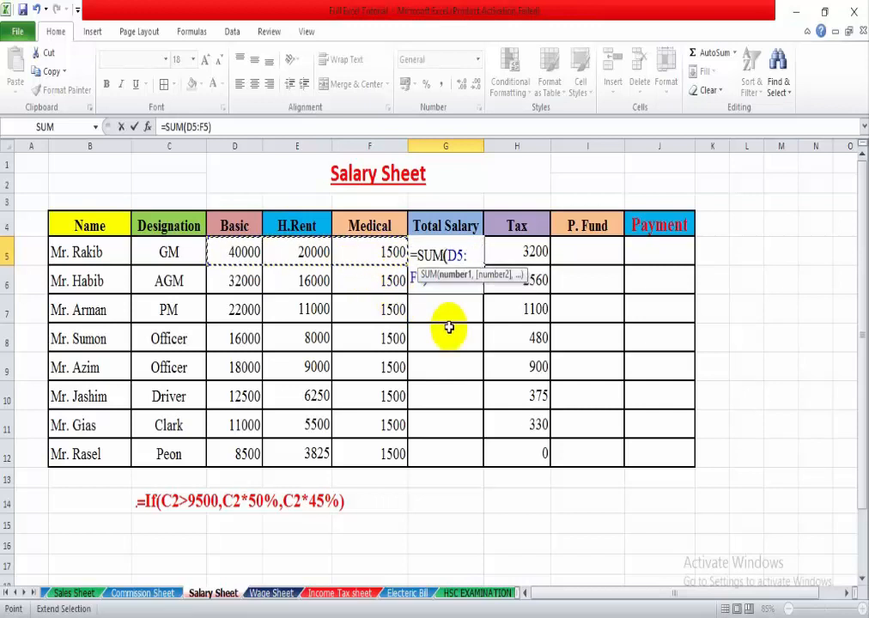
pyautogui.press('Return')
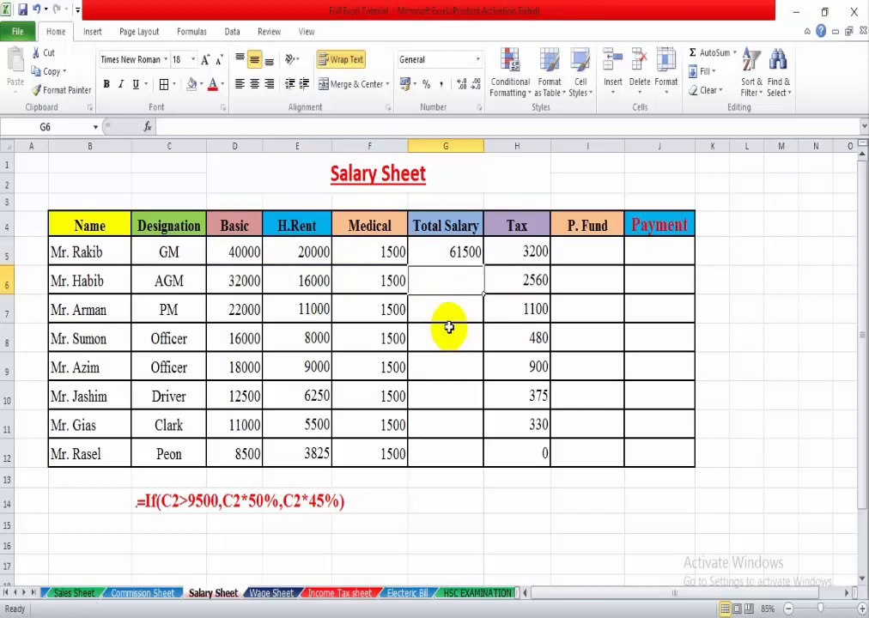
# Check the GM's basic, house rent and medical amounts, and fill the Total Salary formula from G5 down through G12
pyautogui.click(243, 253)
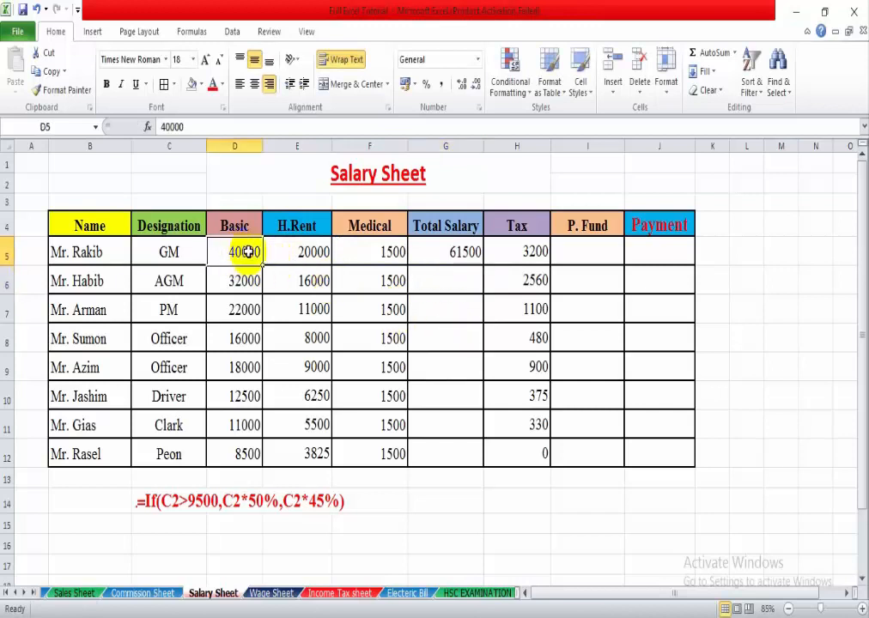
pyautogui.click(302, 253)
pyautogui.click(378, 252)
pyautogui.click(459, 252)
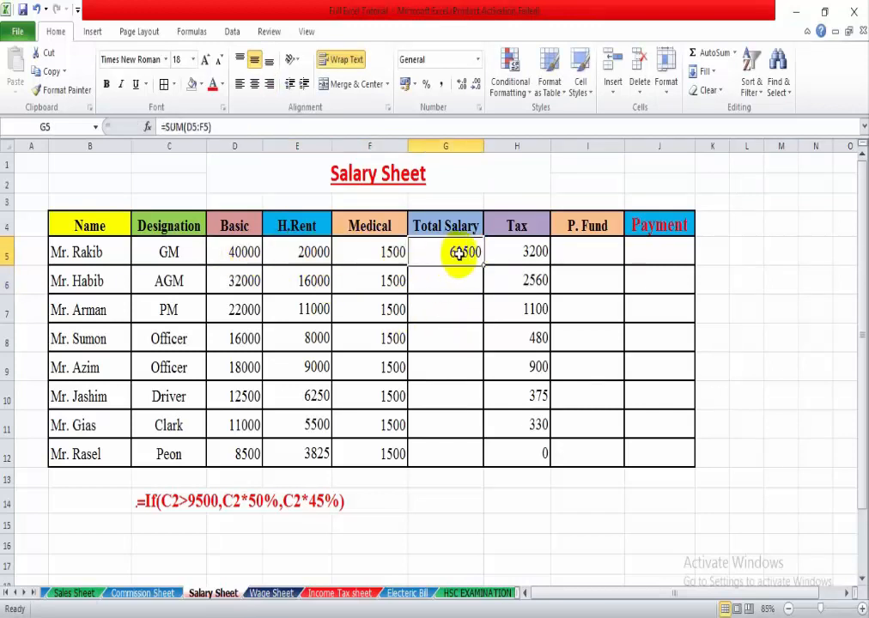
pyautogui.moveTo(480, 263); pyautogui.dragTo(466, 458)
pyautogui.click(455, 471)
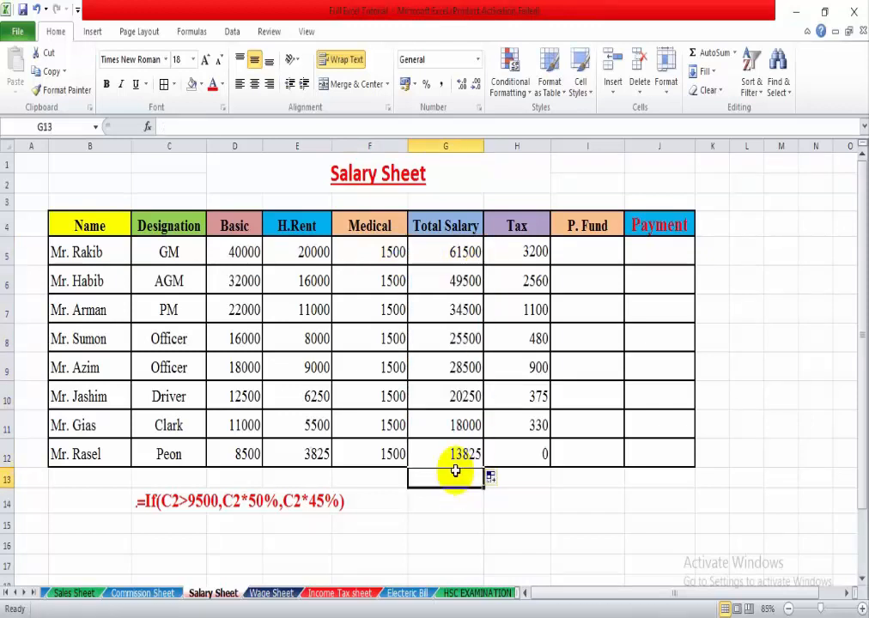
# Enter the provident fund formula =D5*25% in cell I5
pyautogui.moveTo(524, 251); pyautogui.dragTo(574, 254)
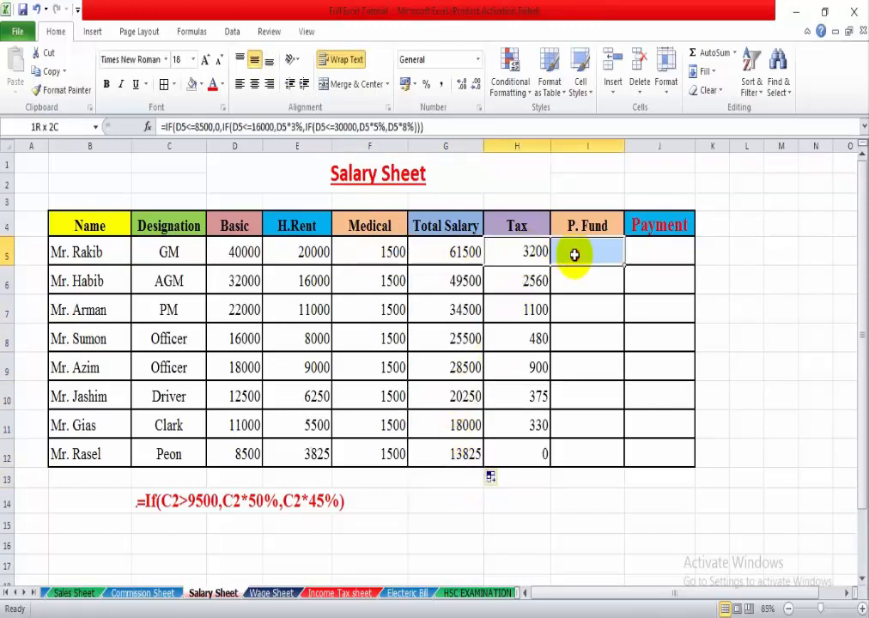
pyautogui.click(574, 255)
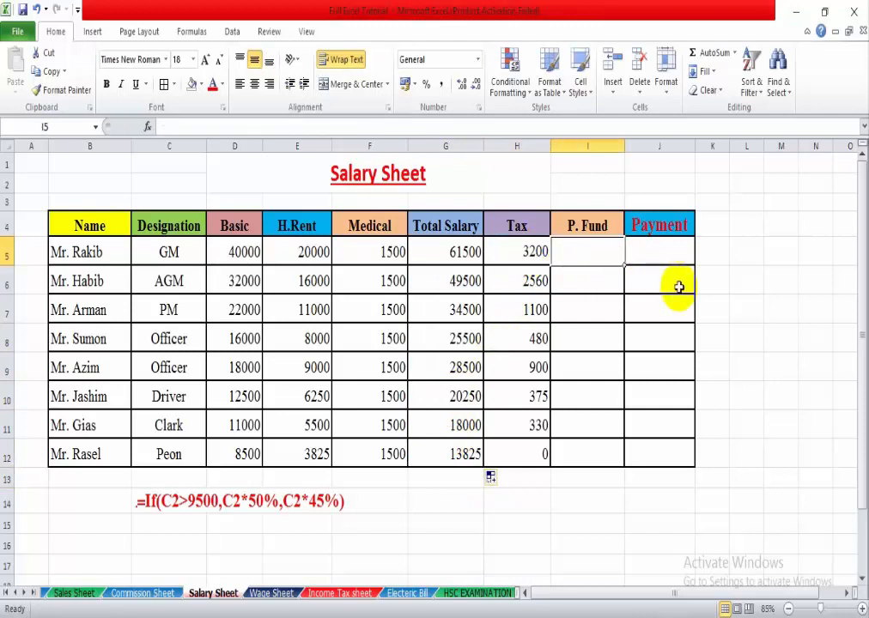
pyautogui.write('=')
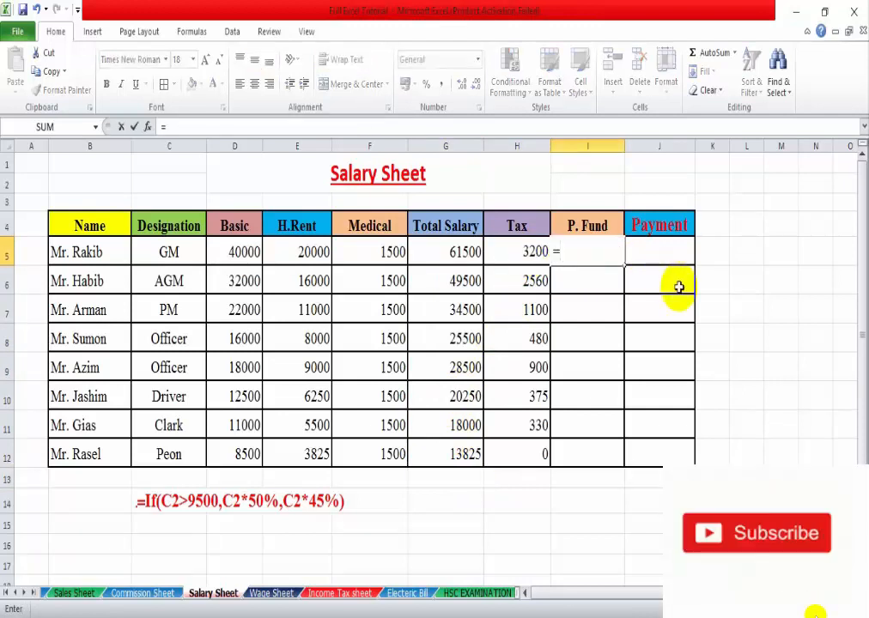
pyautogui.write('D5')
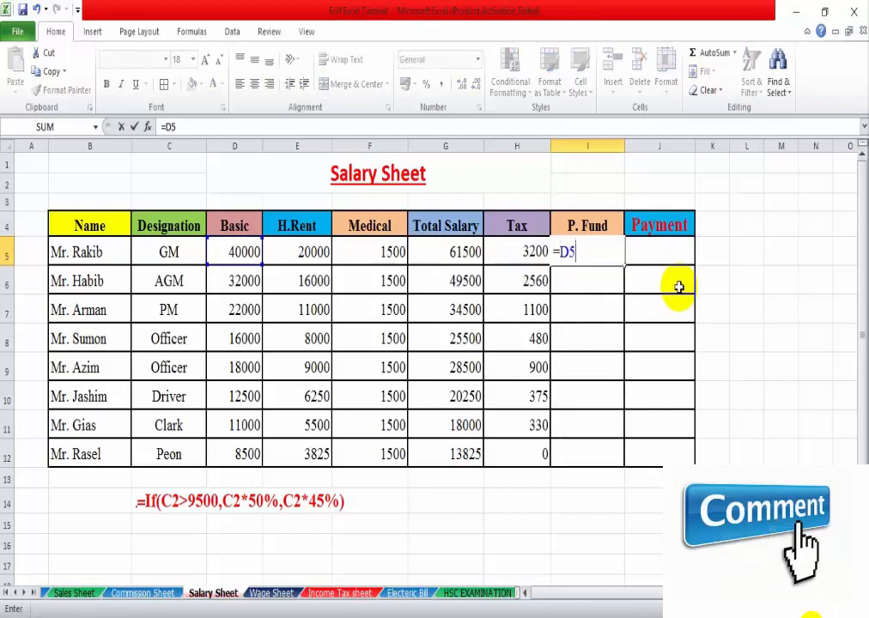
pyautogui.write('*2')
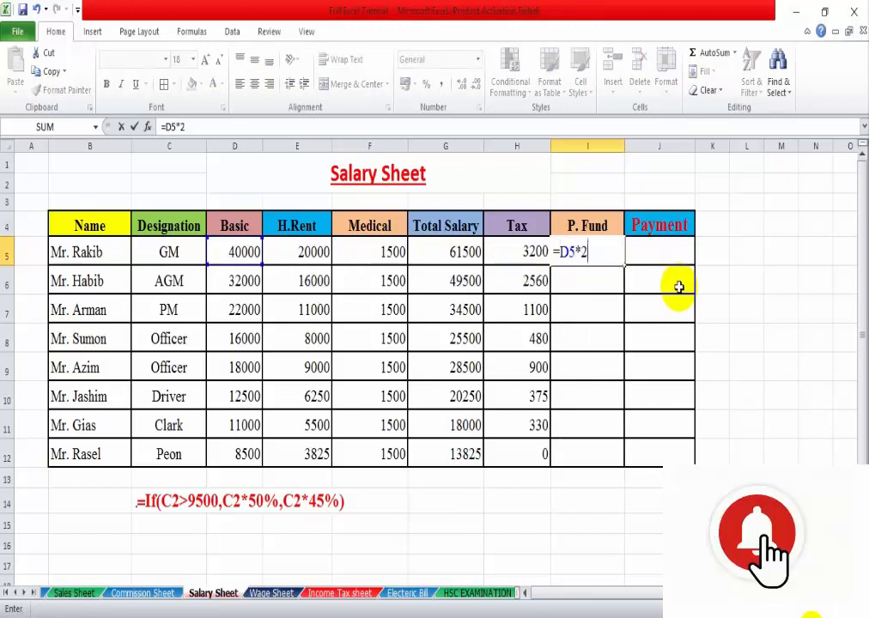
pyautogui.write('5%')
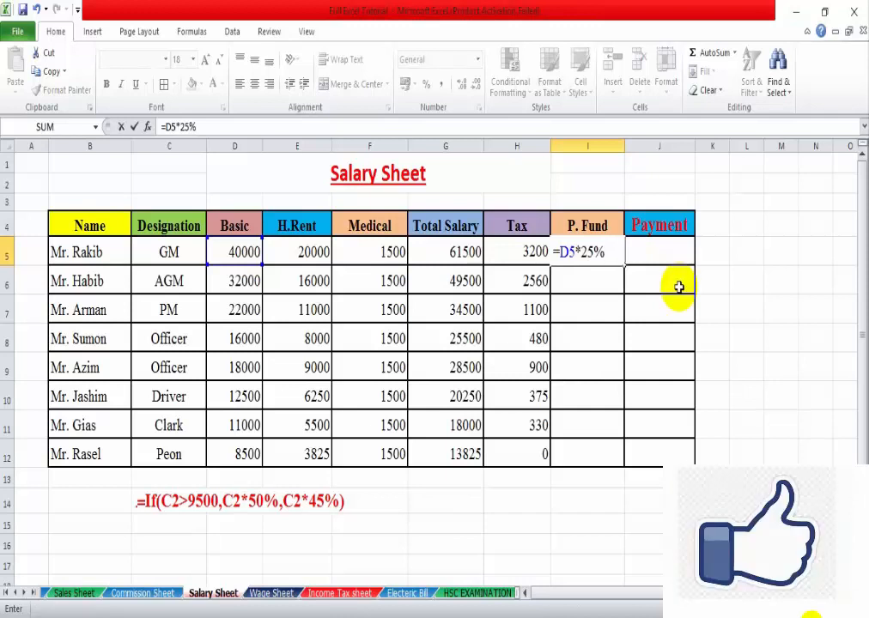
pyautogui.press('Return')
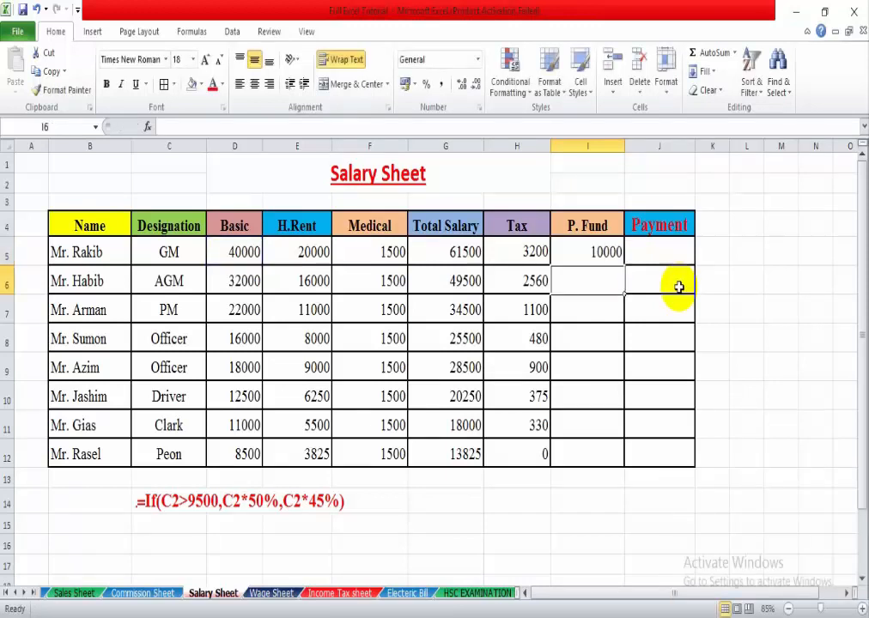
# Fill the P. Fund formula from I5 down through I12 for all employees
pyautogui.click(597, 252)
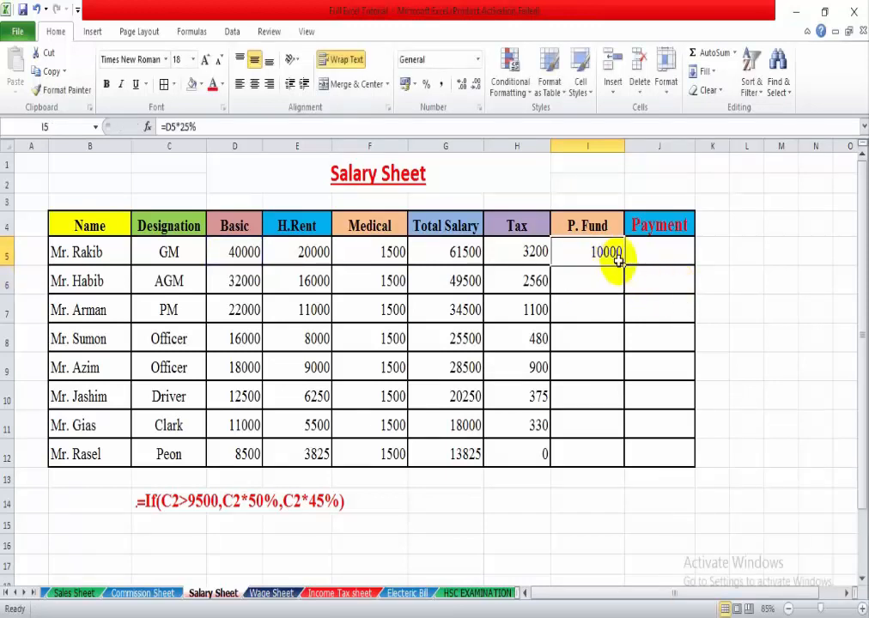
pyautogui.moveTo(626, 266); pyautogui.dragTo(613, 459)
pyautogui.click(595, 499)
# Insert an empty sheet column between the P. Fund and Payment columns
pyautogui.click(590, 254)
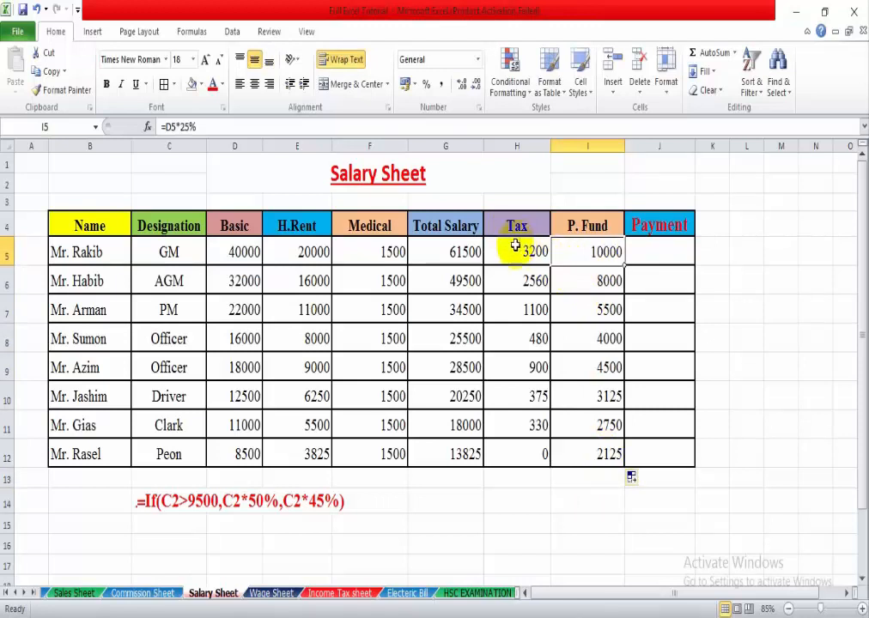
pyautogui.click(461, 251)
pyautogui.click(653, 252)
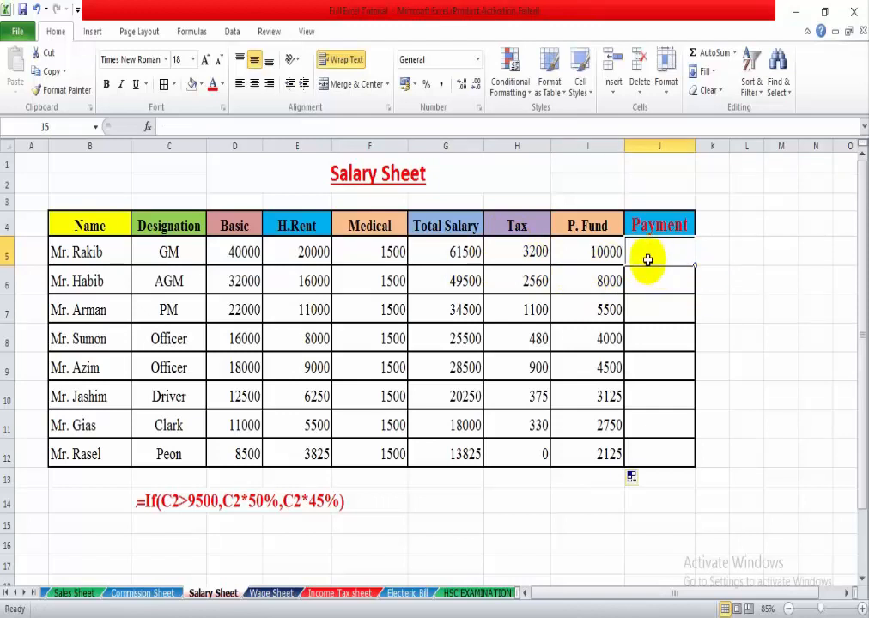
pyautogui.click(614, 93)
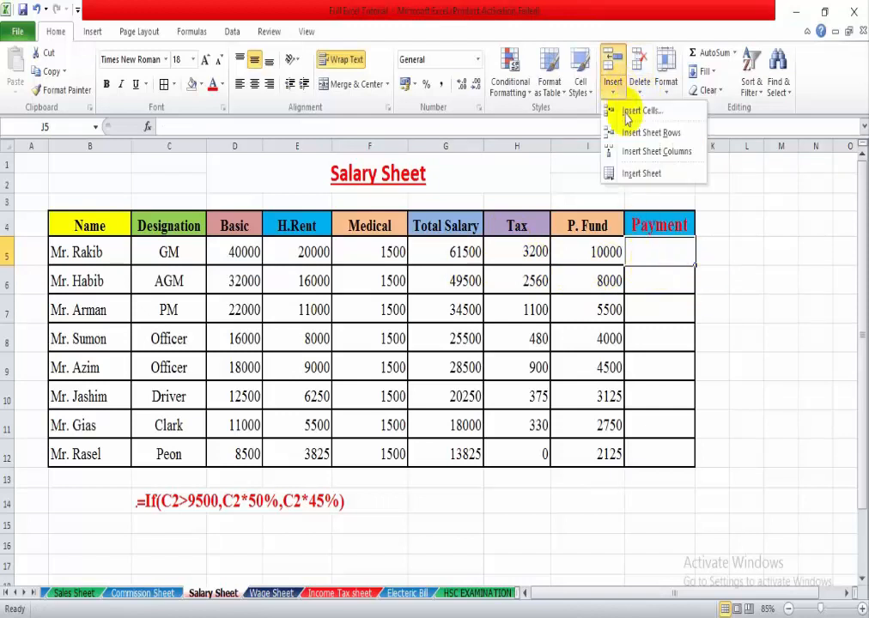
pyautogui.click(635, 153)
# Enter the heading DEDUCTION in J4 and widen column J so that the heading fits on one line
pyautogui.click(661, 222)
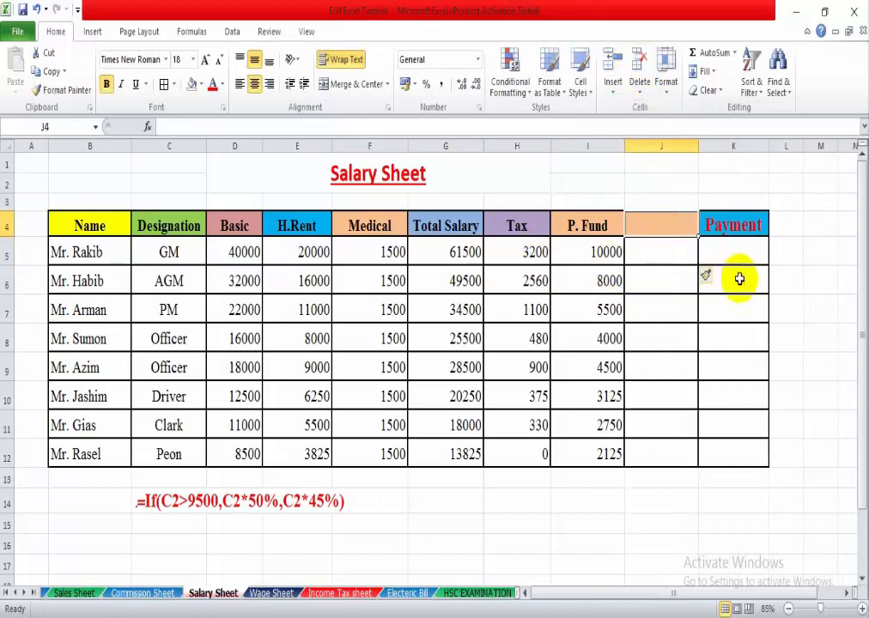
pyautogui.write('d')
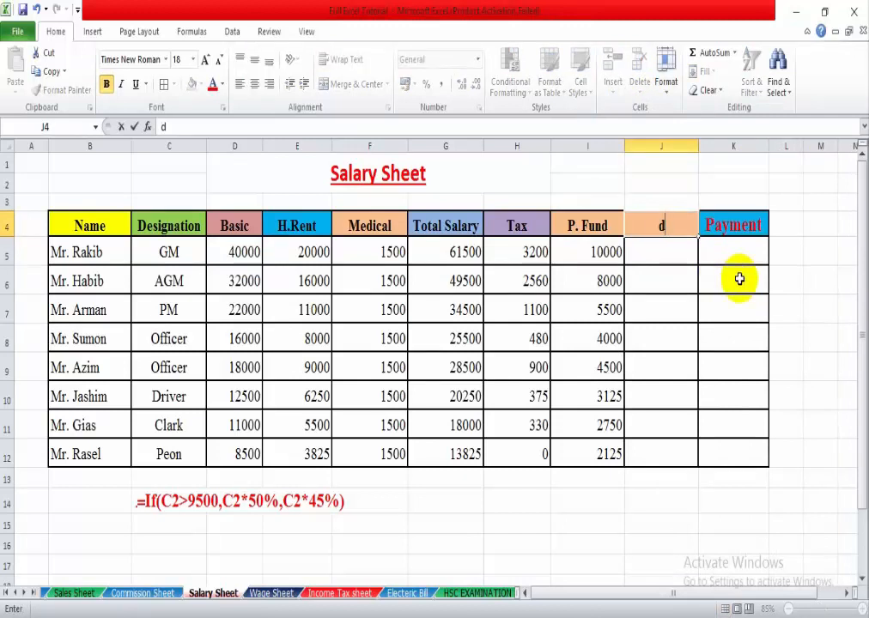
pyautogui.press('BackSpace')
pyautogui.write('DEDUC')
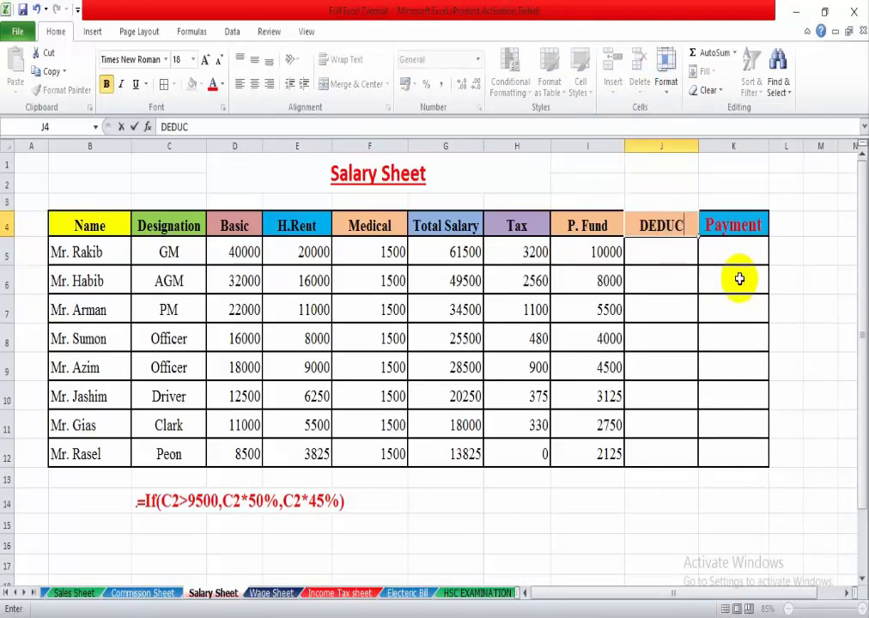
pyautogui.write('TION')
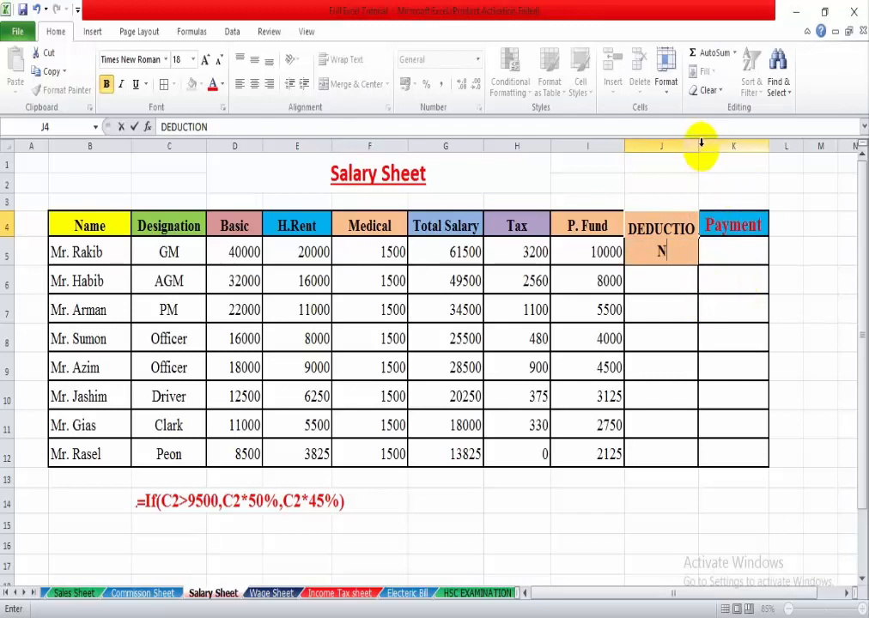
pyautogui.click(682, 285)
pyautogui.click(687, 222)
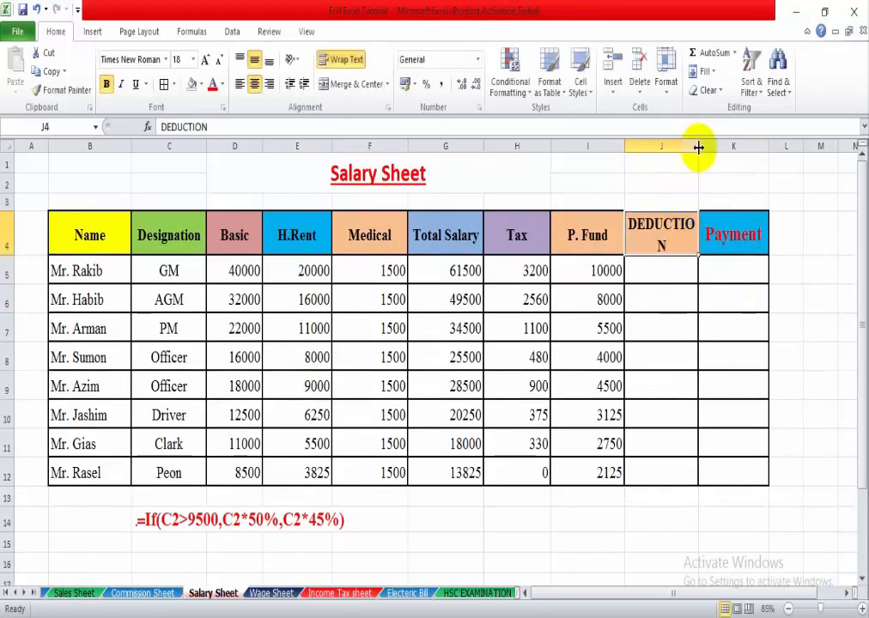
pyautogui.moveTo(696, 141); pyautogui.dragTo(709, 143)
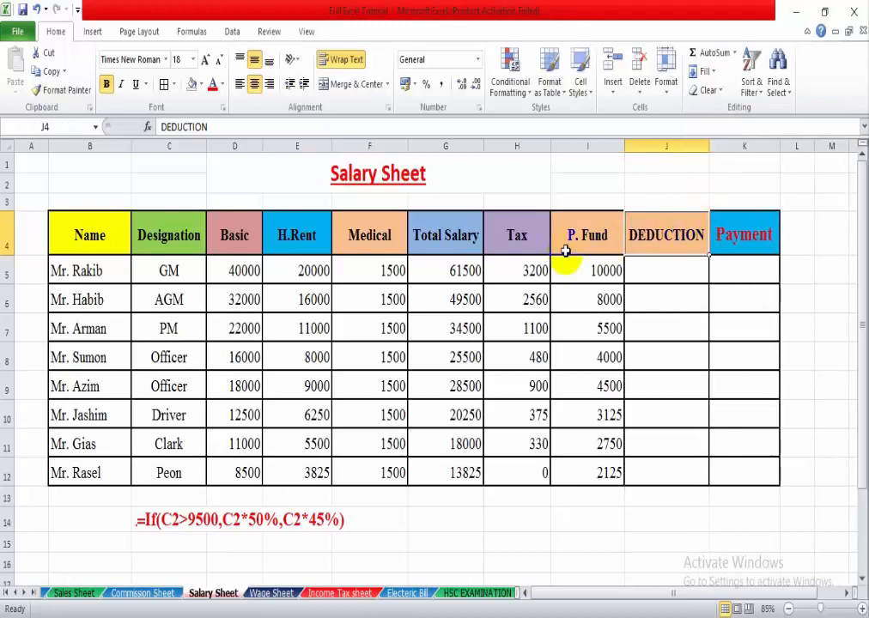
# Enter the deduction formula =SUM(H5+I5) in cell J5
pyautogui.click(545, 235)
pyautogui.click(657, 279)
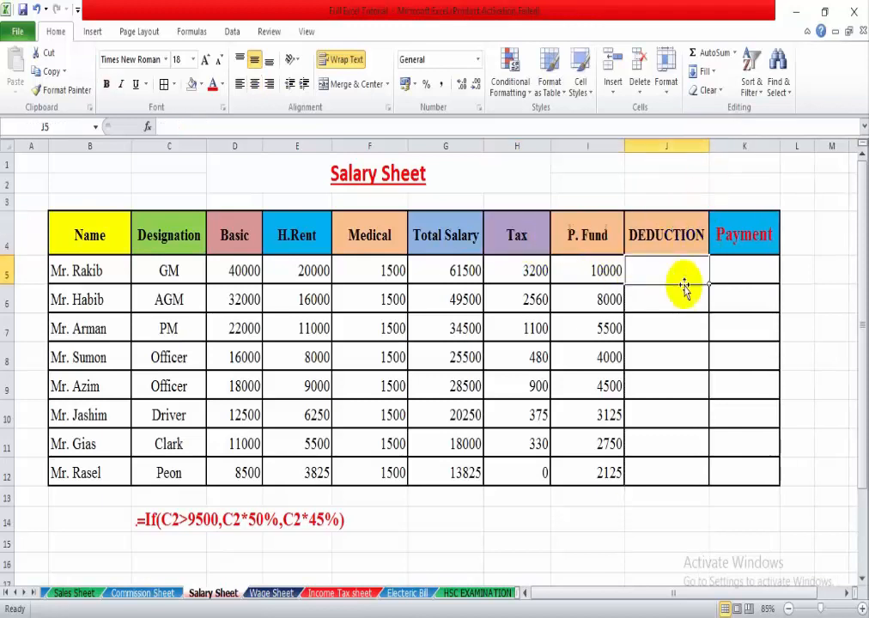
pyautogui.write('=')
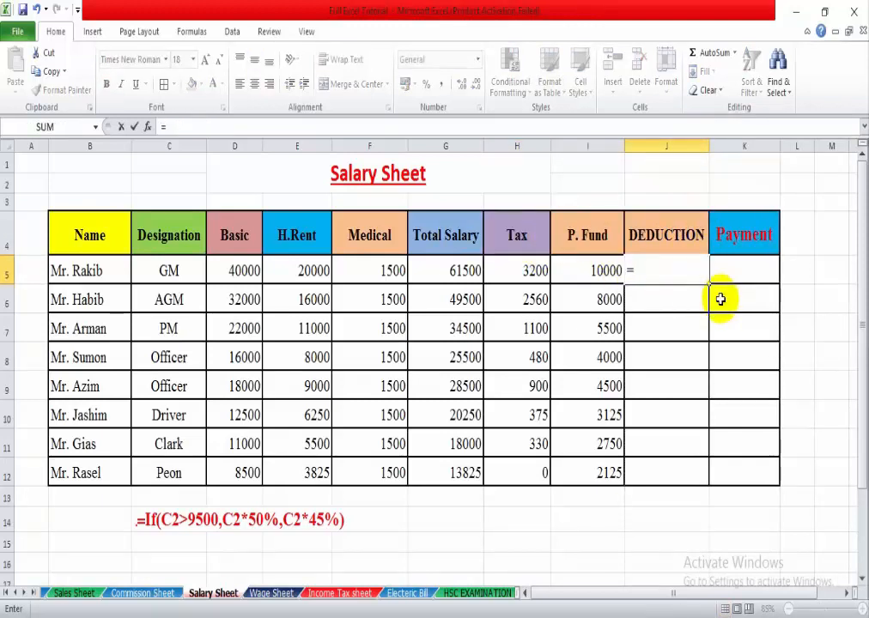
pyautogui.write('SUM(')
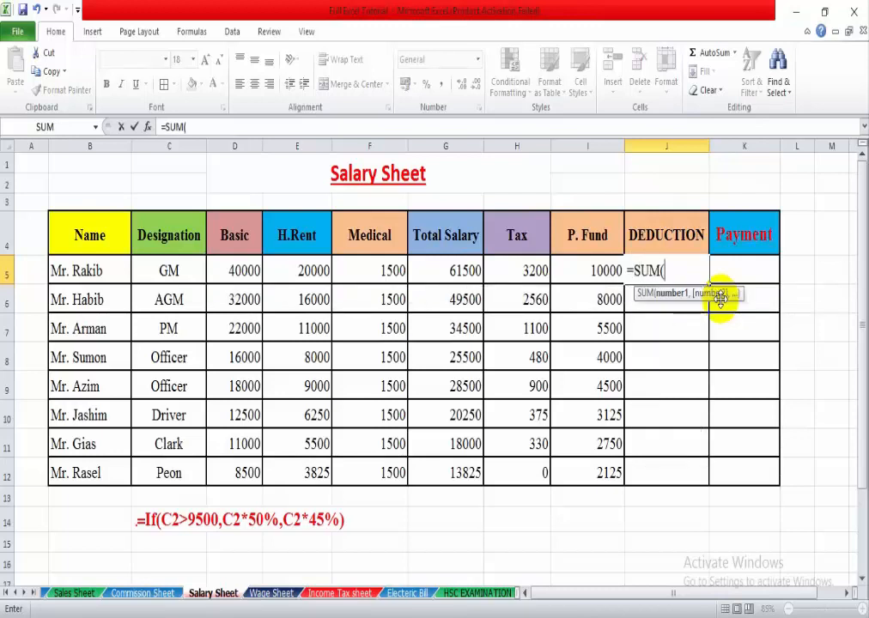
pyautogui.click(541, 271)
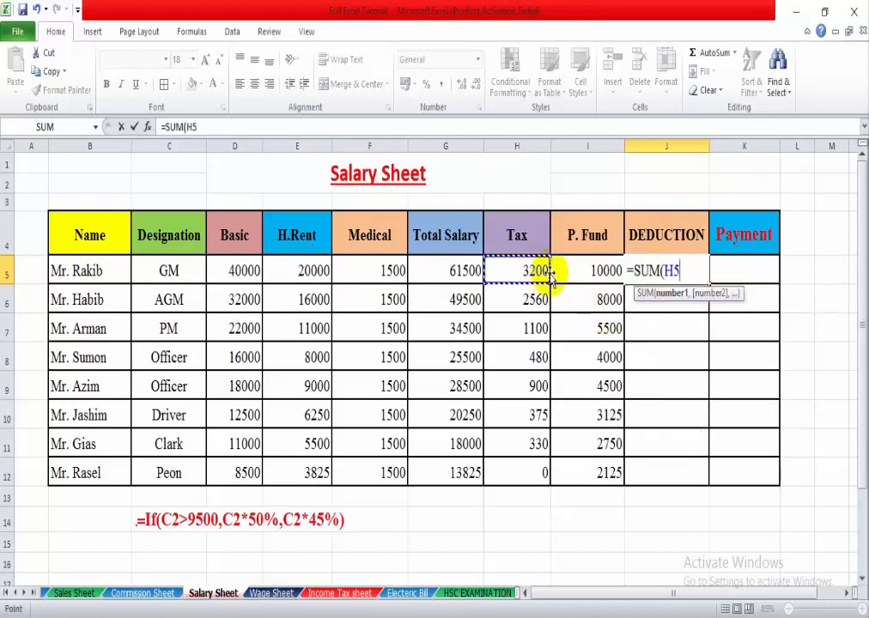
pyautogui.write('+')
pyautogui.click(591, 271)
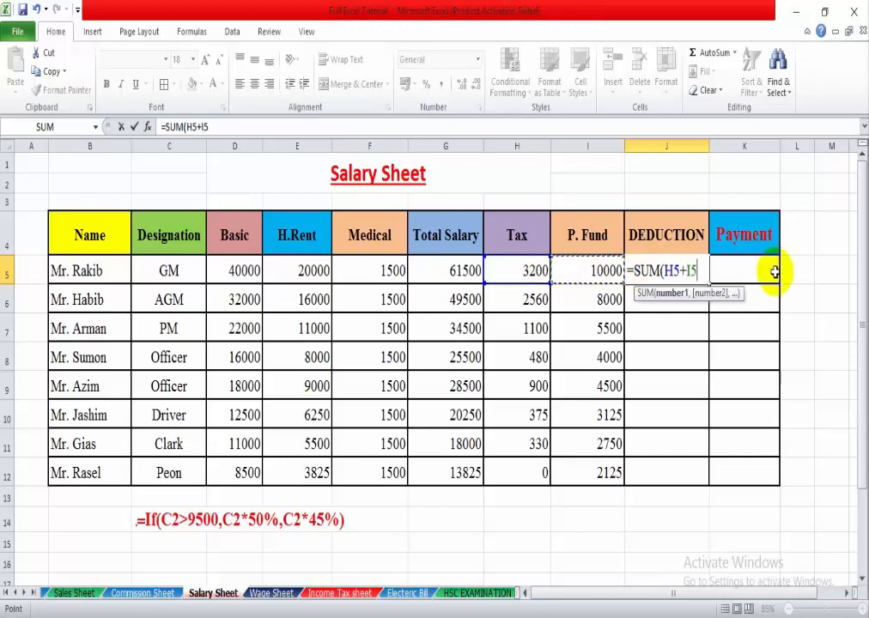
pyautogui.write(')')
pyautogui.press('Return')
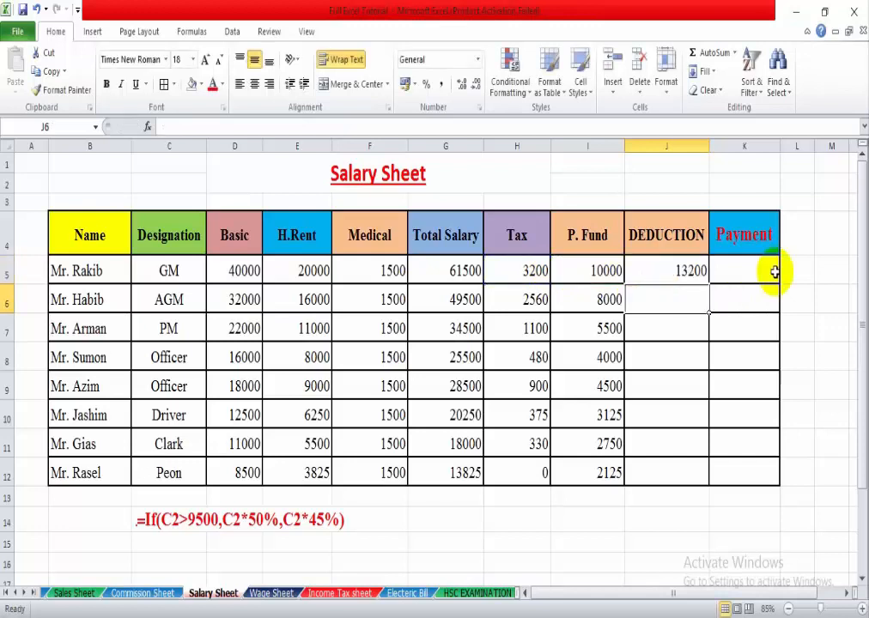
# Make the total salary in G5 and the deduction in J5 bold and red
pyautogui.click(668, 279)
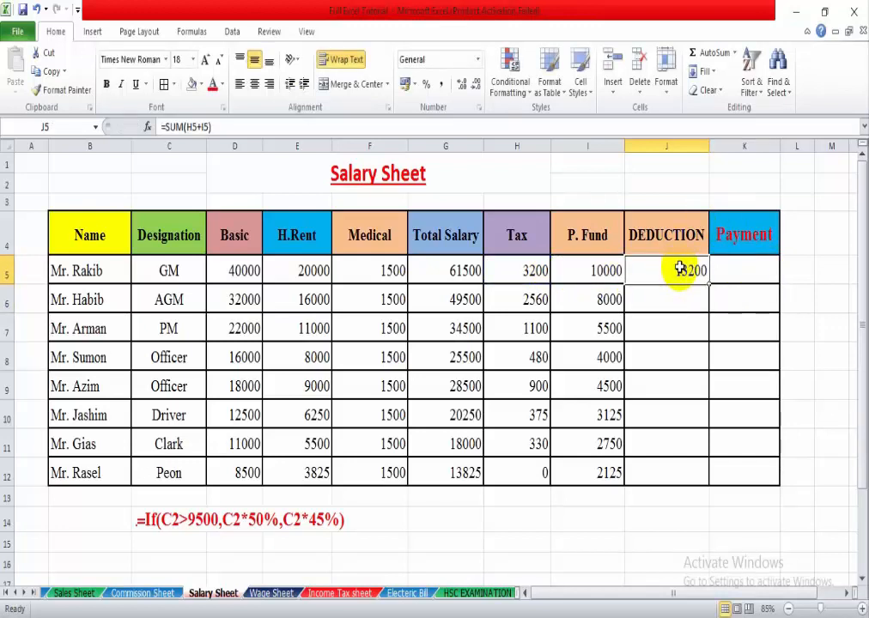
pyautogui.keyDown('ctrl'); pyautogui.click(451, 270); pyautogui.keyUp('ctrl')
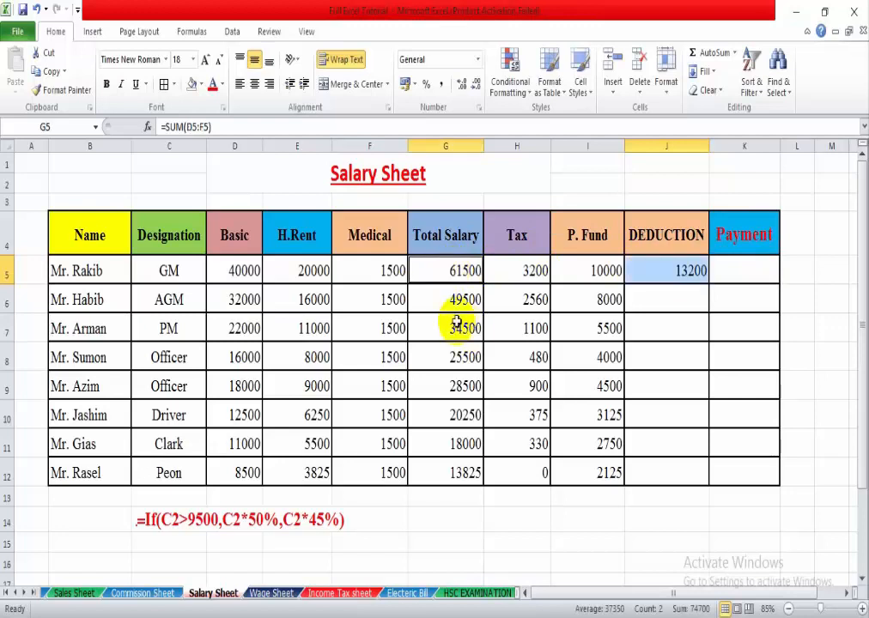
pyautogui.click(212, 84)
pyautogui.click(106, 83)
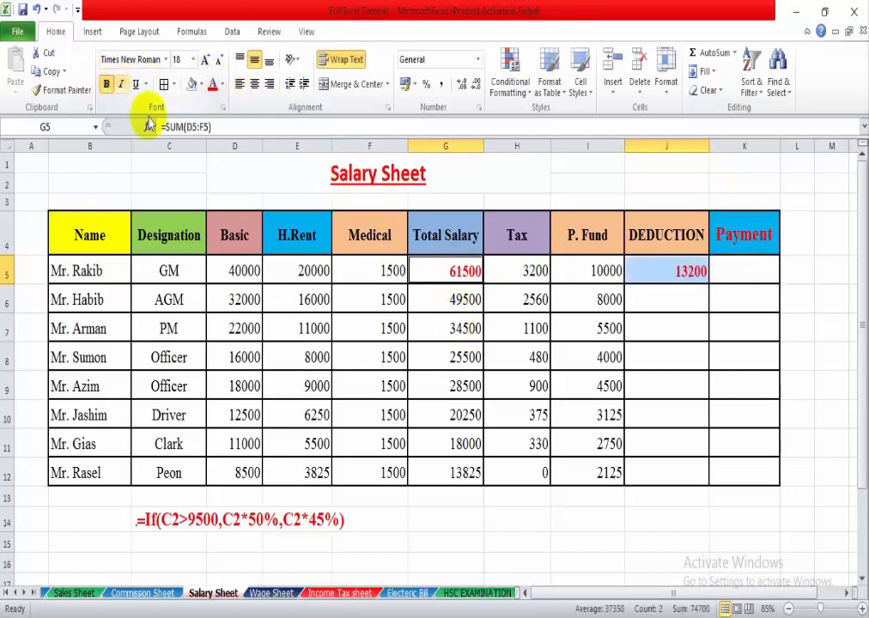
pyautogui.click(679, 269)
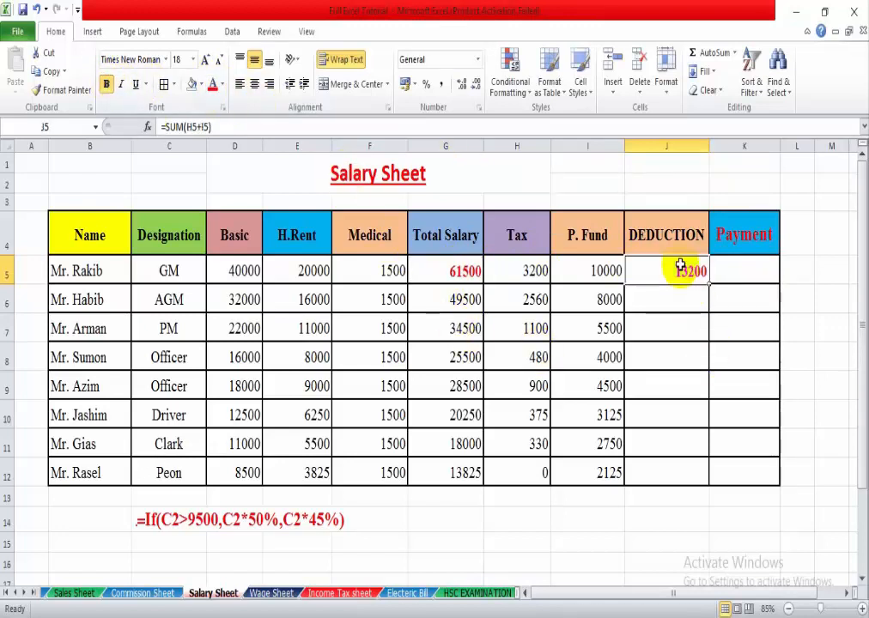
pyautogui.click(453, 270)
pyautogui.click(661, 269)
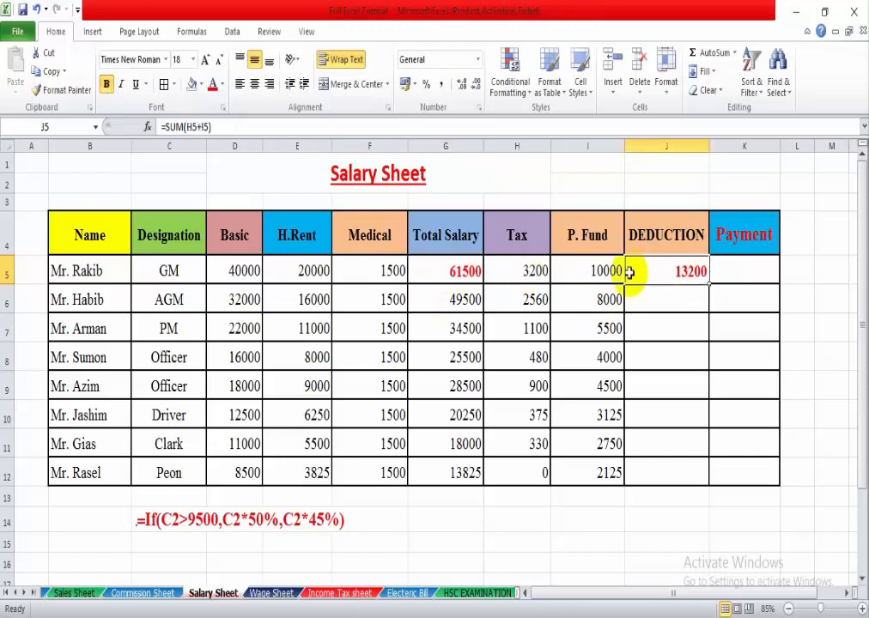
pyautogui.click(459, 271)
pyautogui.click(678, 271)
pyautogui.click(743, 271)
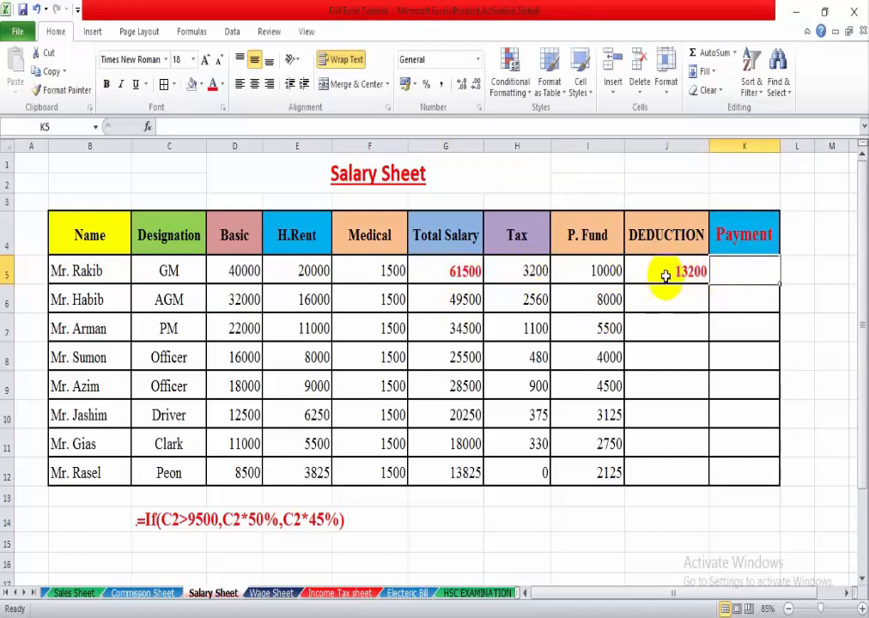
# Fill the DEDUCTION formula from J5 down through J12 for all employees
pyautogui.click(666, 275)
pyautogui.moveTo(707, 299); pyautogui.dragTo(712, 485)
pyautogui.click(692, 359)
# Enter the payment formula =G5-J5 in cell K5
pyautogui.click(742, 271)
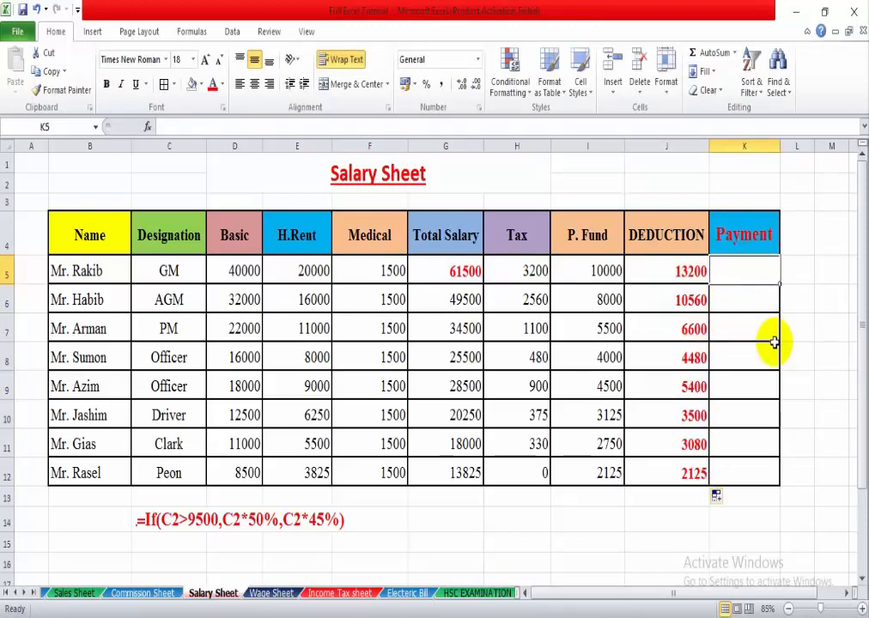
pyautogui.write('=')
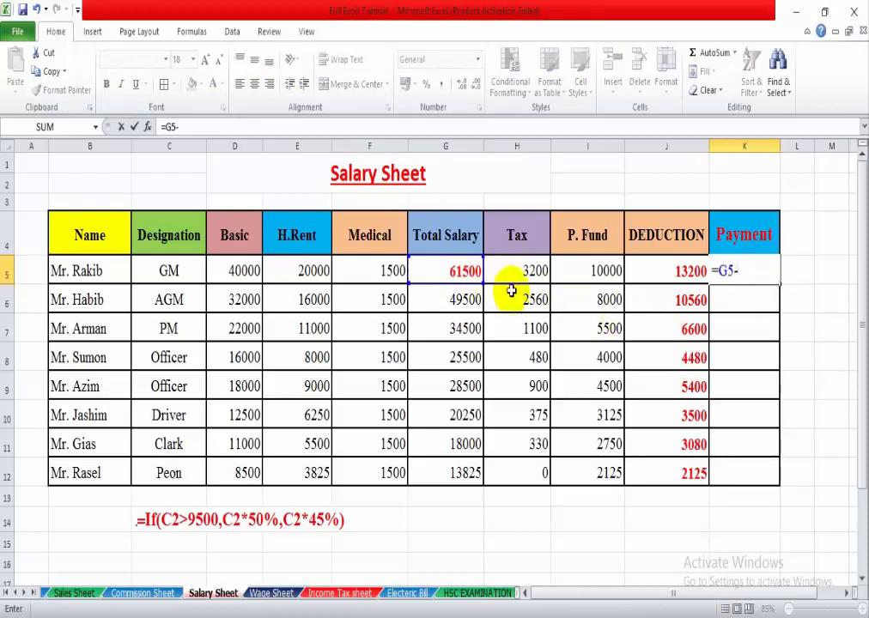
pyautogui.click(667, 271)
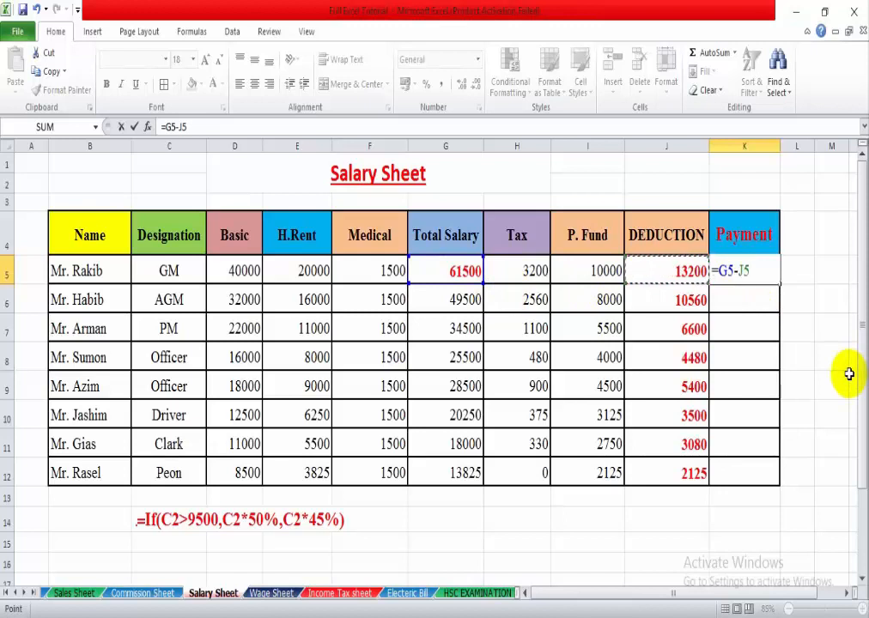
pyautogui.press('Return')
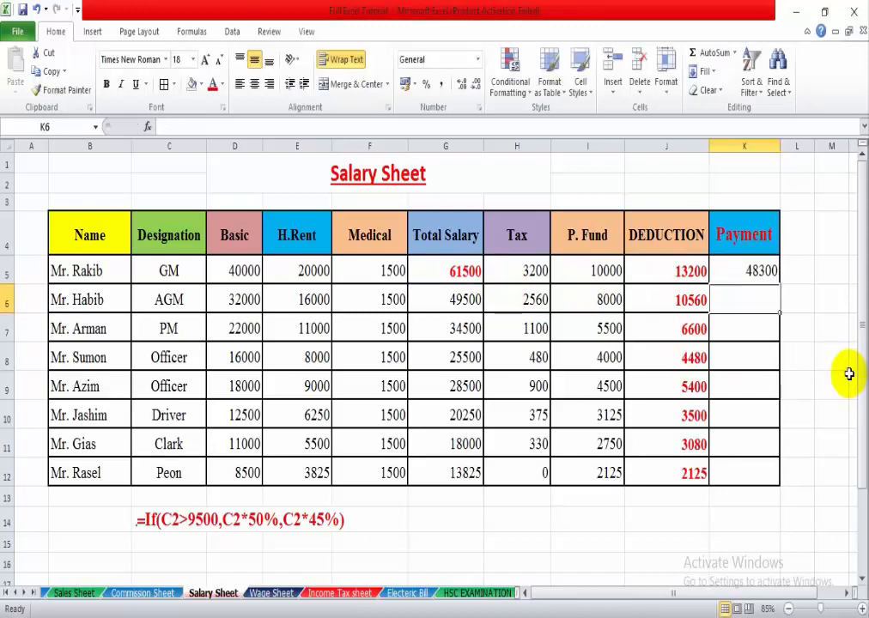
# Fill the Payment formula from K5 down through K12 for all employees
pyautogui.click(759, 277)
pyautogui.moveTo(780, 286); pyautogui.dragTo(770, 487)
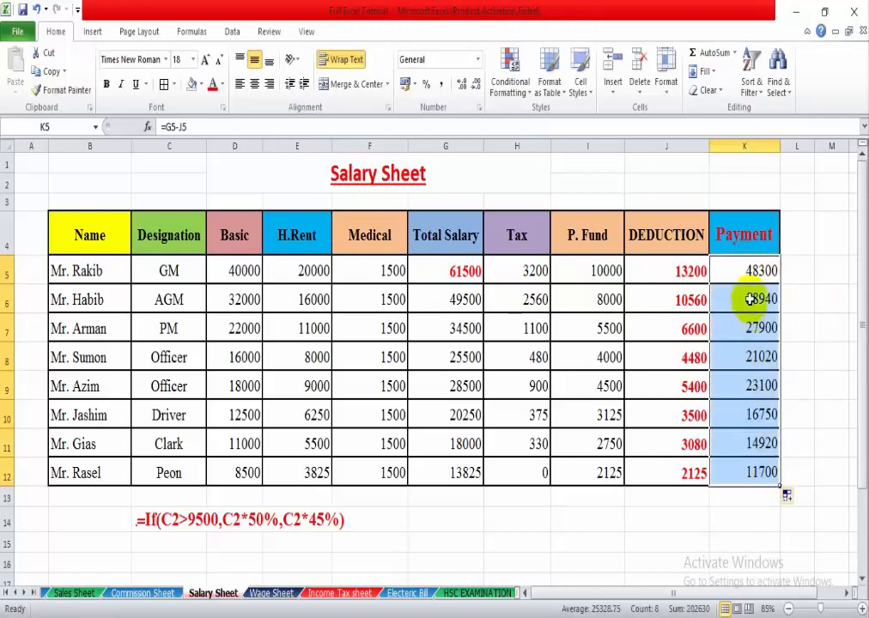
pyautogui.click(783, 269)
pyautogui.moveTo(752, 268); pyautogui.dragTo(766, 463)
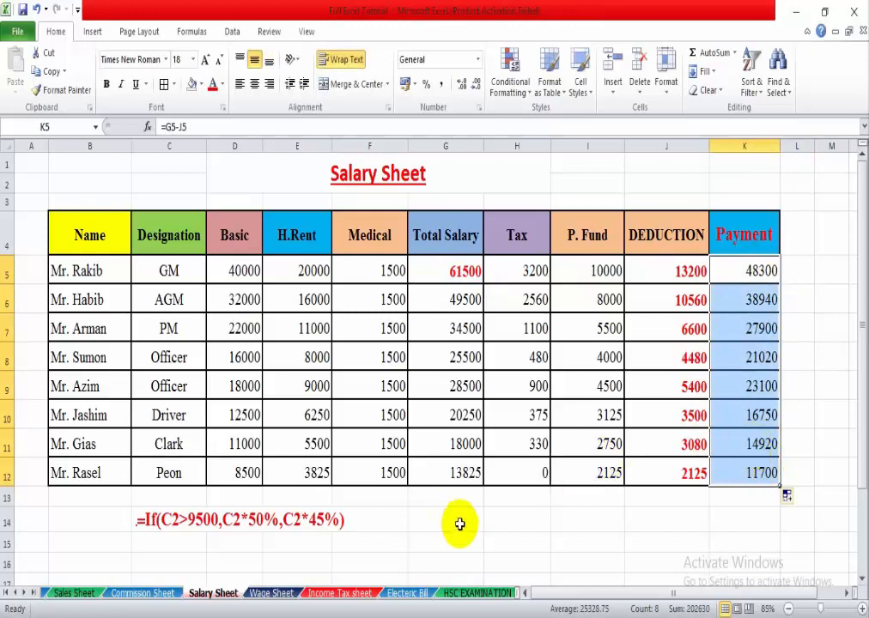
pyautogui.click(506, 518)
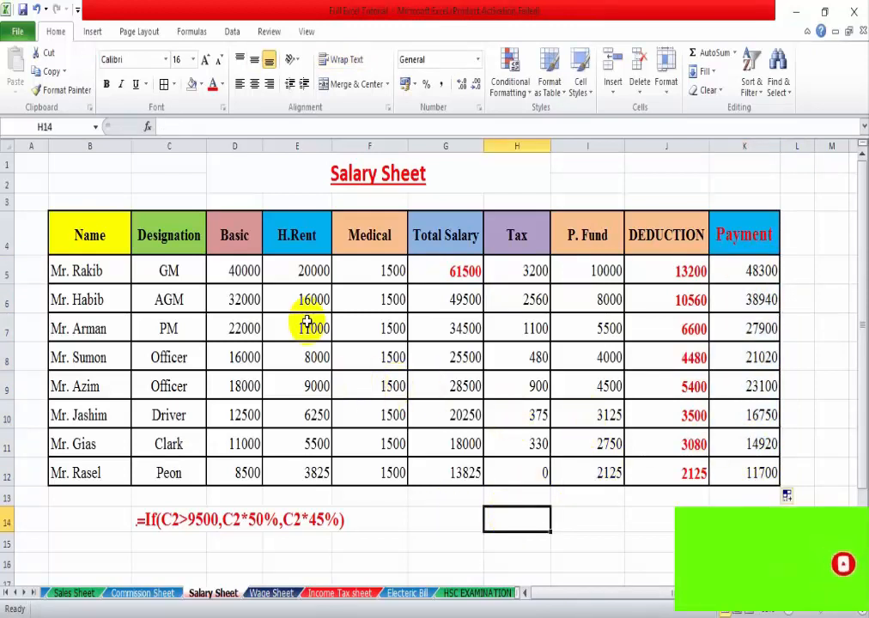
# Review the row 5 values and formulas for house rent, total salary, tax, provident fund, deduction and payment
pyautogui.click(310, 270)
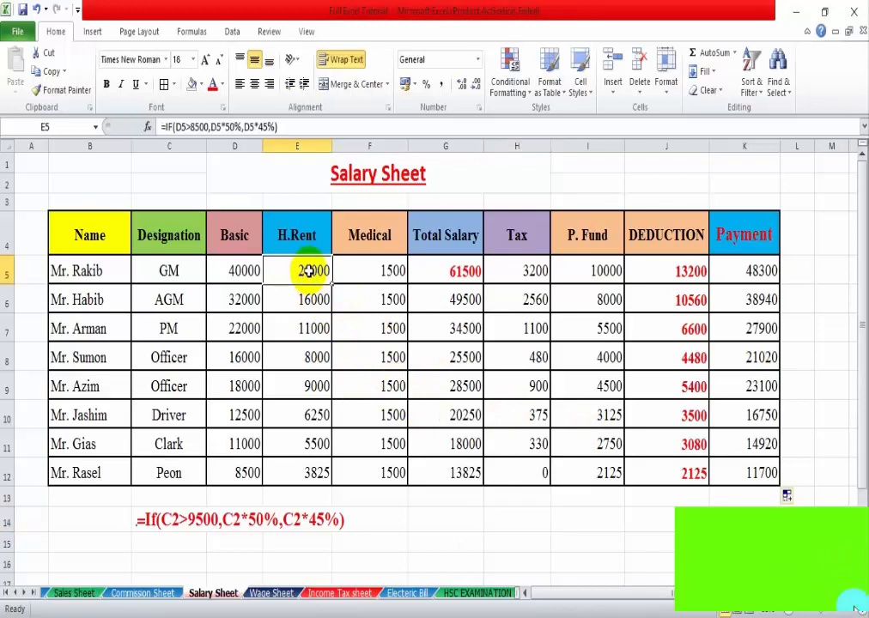
pyautogui.moveTo(258, 270); pyautogui.dragTo(402, 271)
pyautogui.click(452, 270)
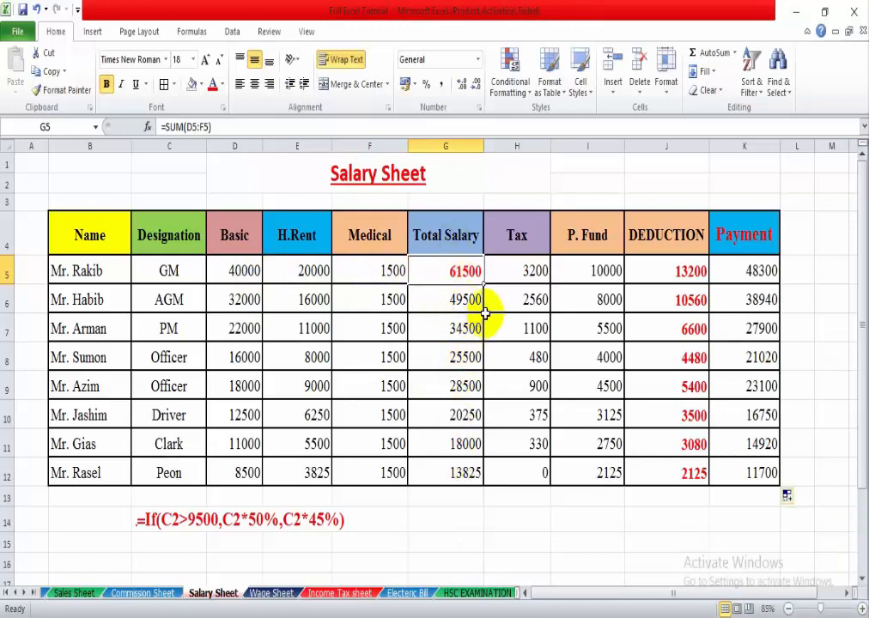
pyautogui.click(237, 268)
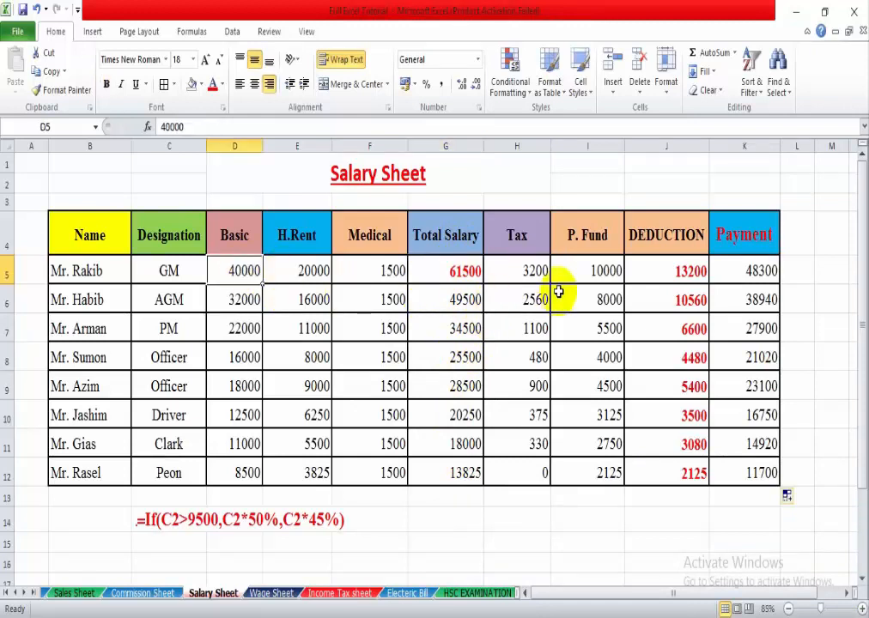
pyautogui.click(523, 269)
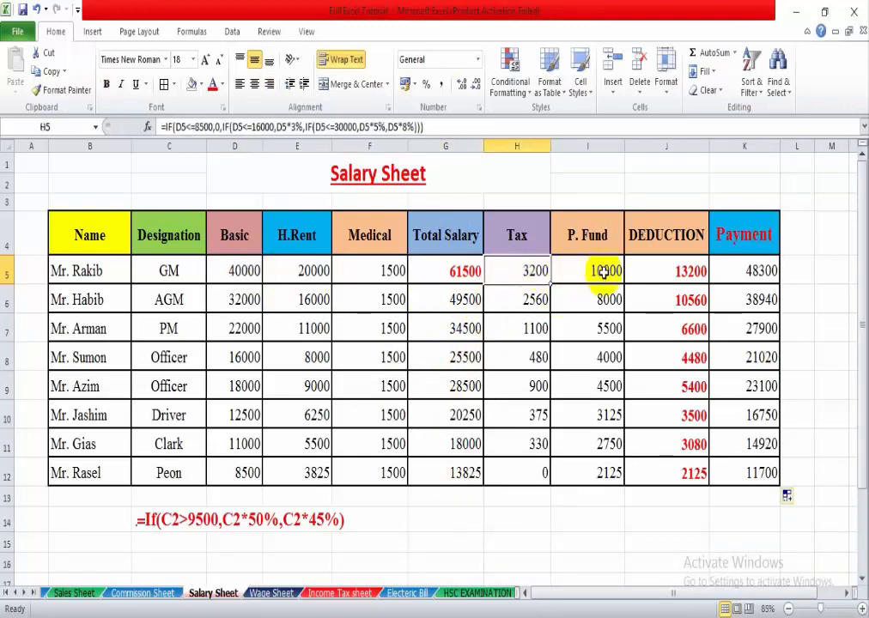
pyautogui.click(605, 270)
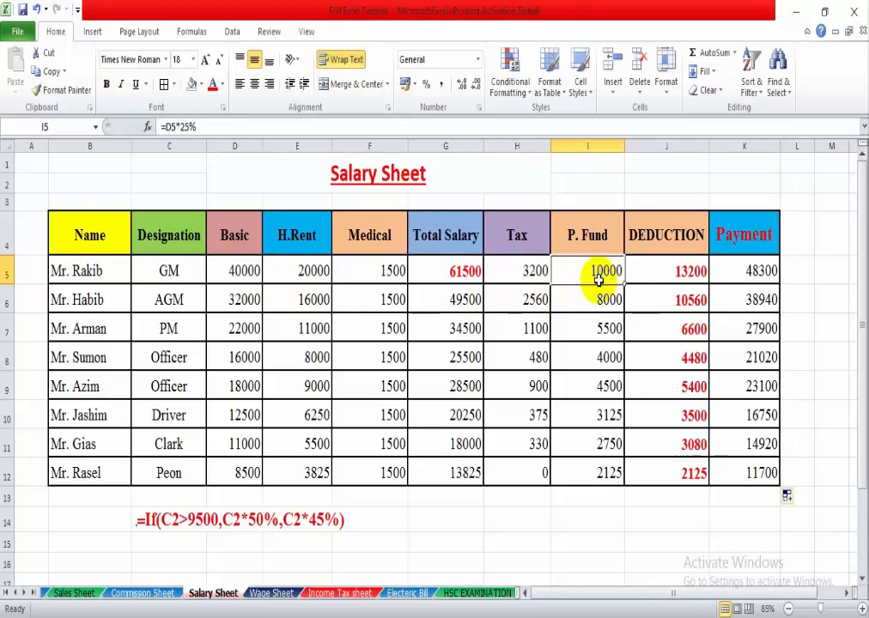
pyautogui.moveTo(527, 268); pyautogui.dragTo(575, 268)
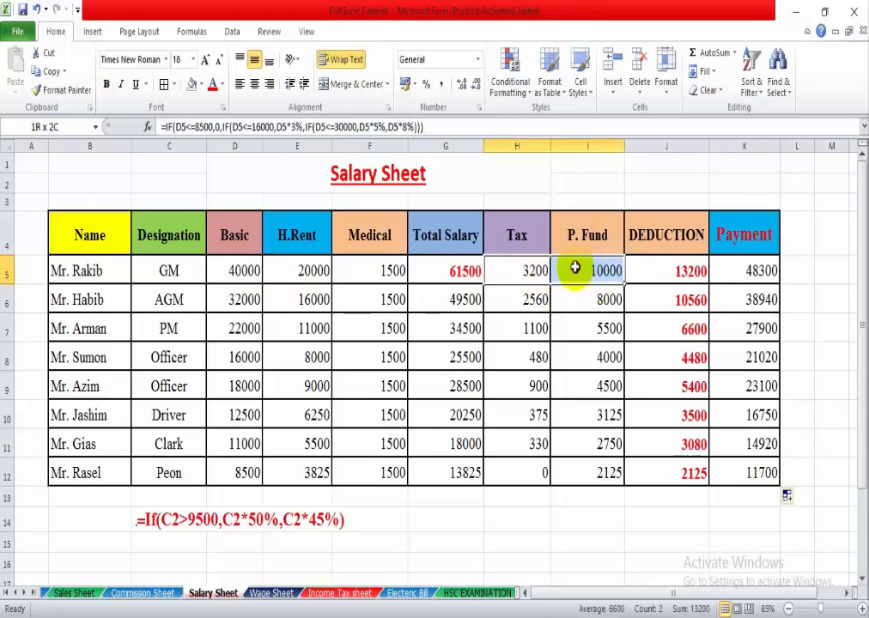
pyautogui.click(672, 271)
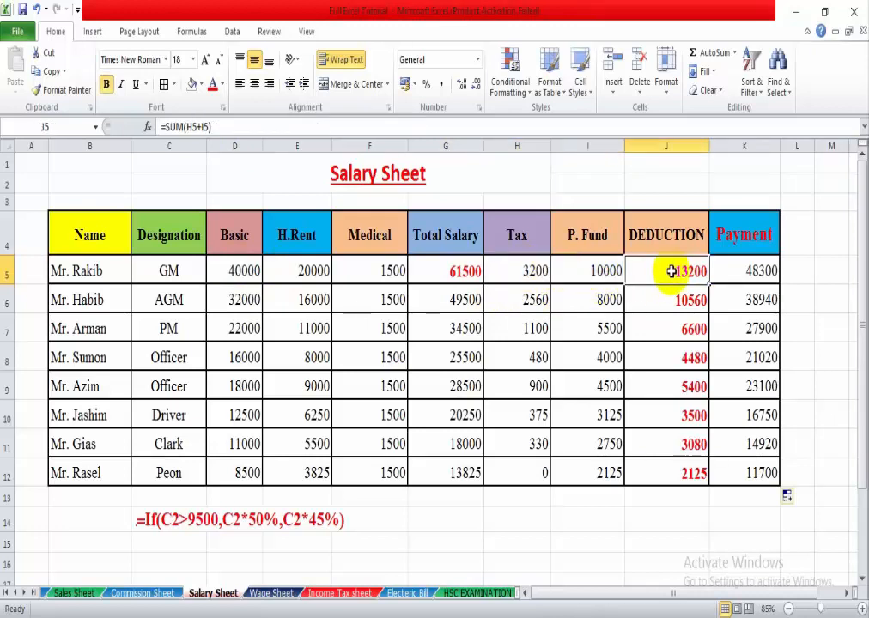
pyautogui.click(456, 273)
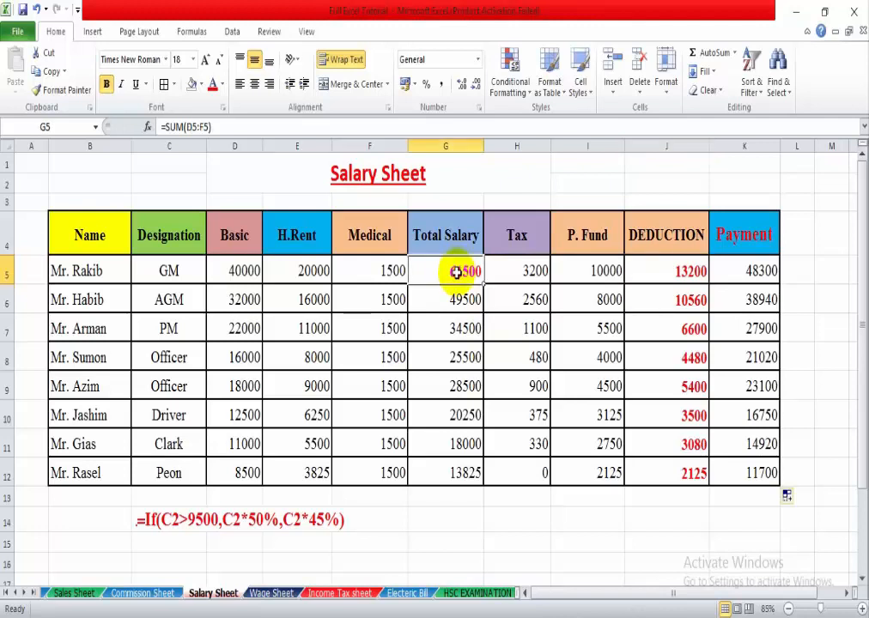
pyautogui.click(678, 272)
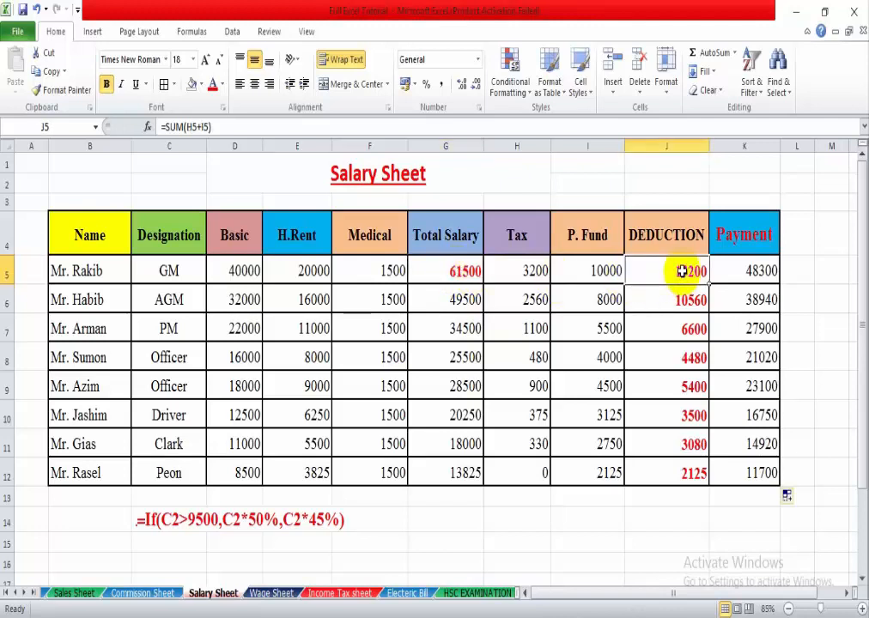
pyautogui.click(750, 272)
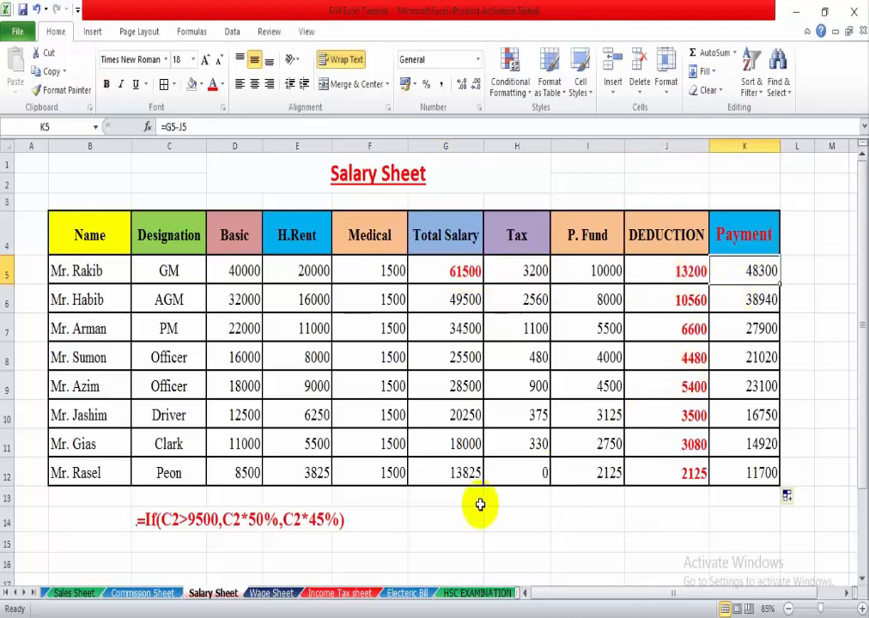
pyautogui.click(434, 500)
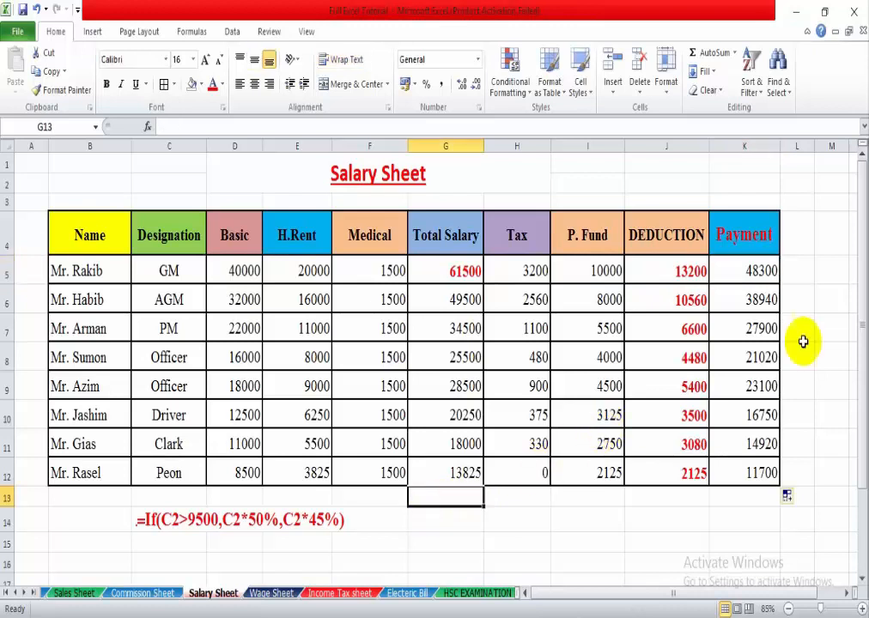
pyautogui.click(514, 524)
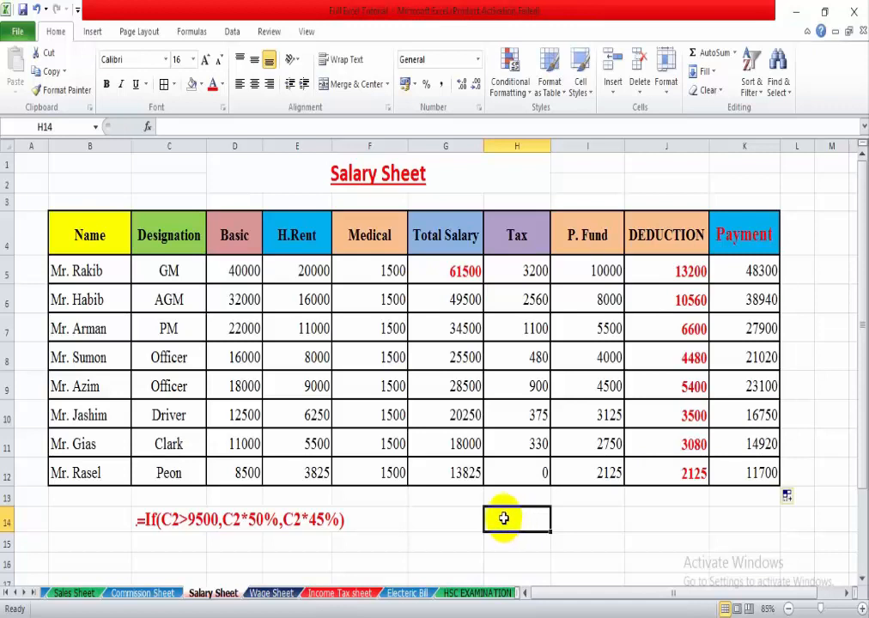
pyautogui.click(435, 525)
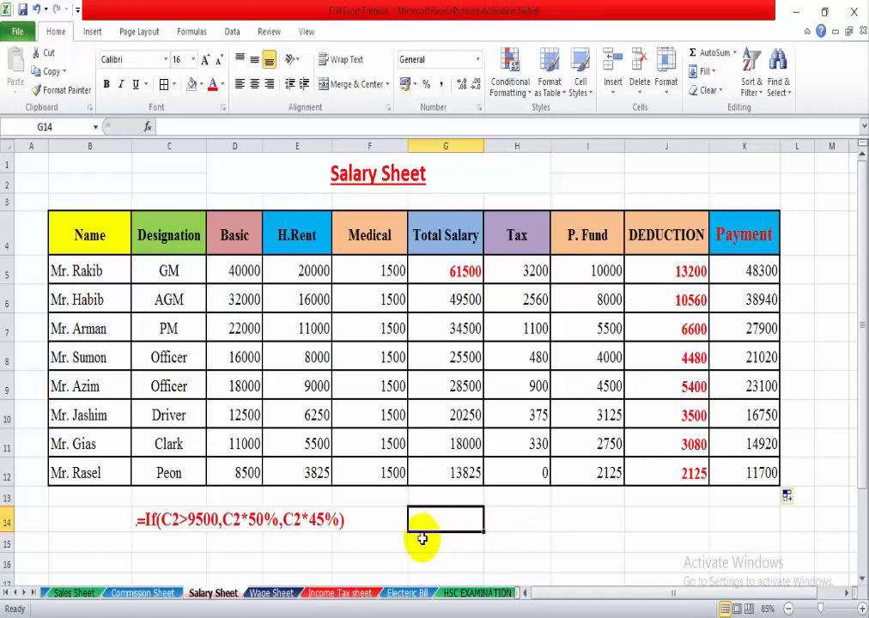